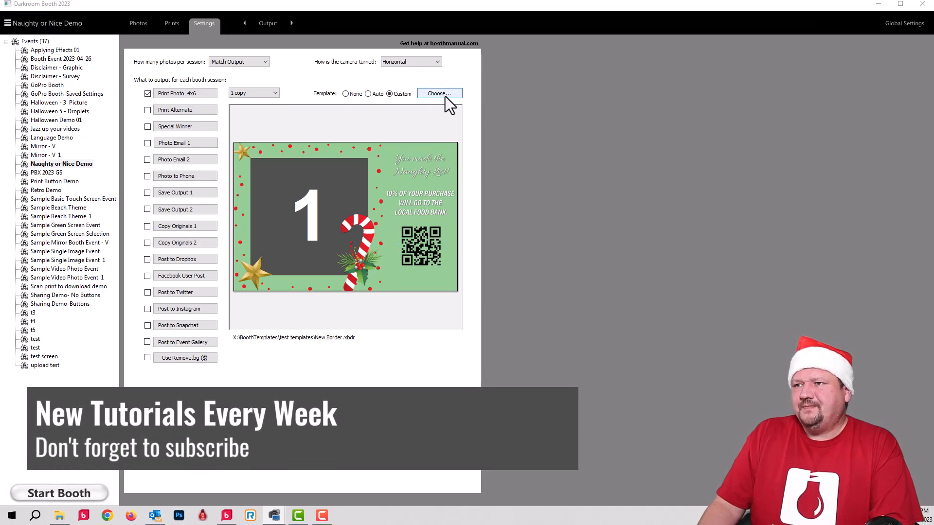
Preview nice15.png from the graphic list in the New Border template and exit the editor without saving.
{"action": "left_click", "coordinate": [445, 95]}
{"action": "double_click", "coordinate": [540, 93]}
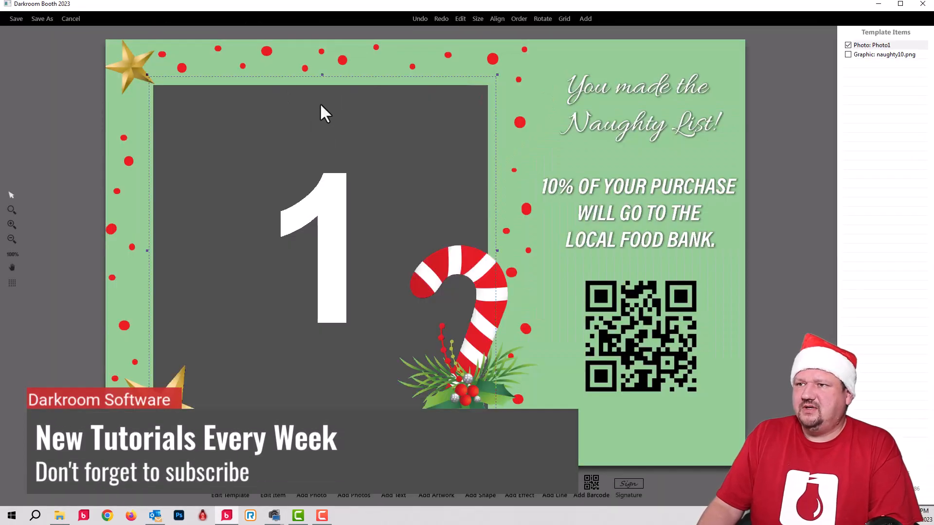
{"action": "double_click", "coordinate": [554, 77]}
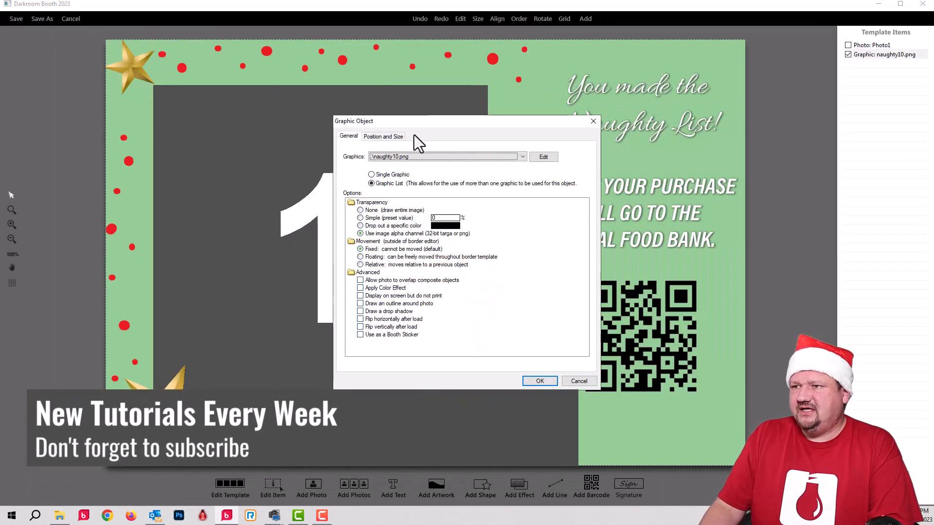
{"action": "left_click", "coordinate": [409, 157]}
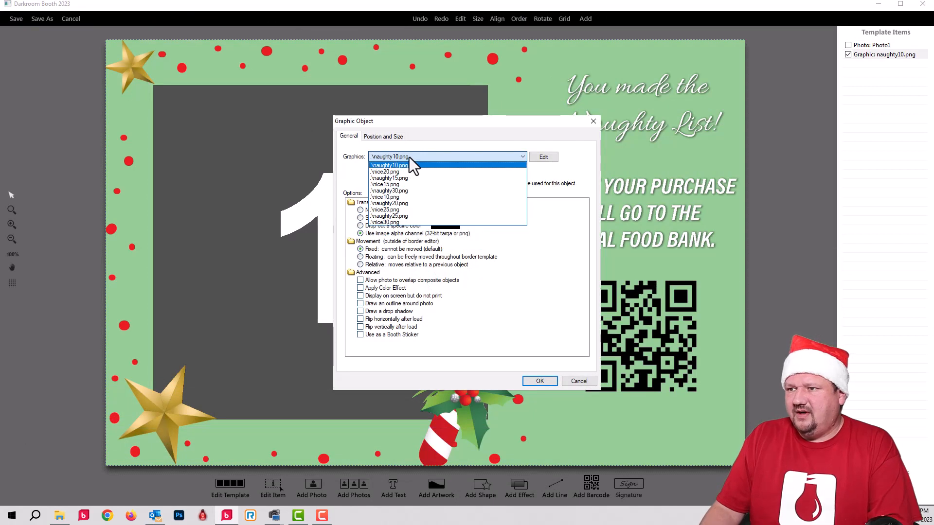
{"action": "left_click", "coordinate": [386, 184]}
{"action": "left_click", "coordinate": [540, 381]}
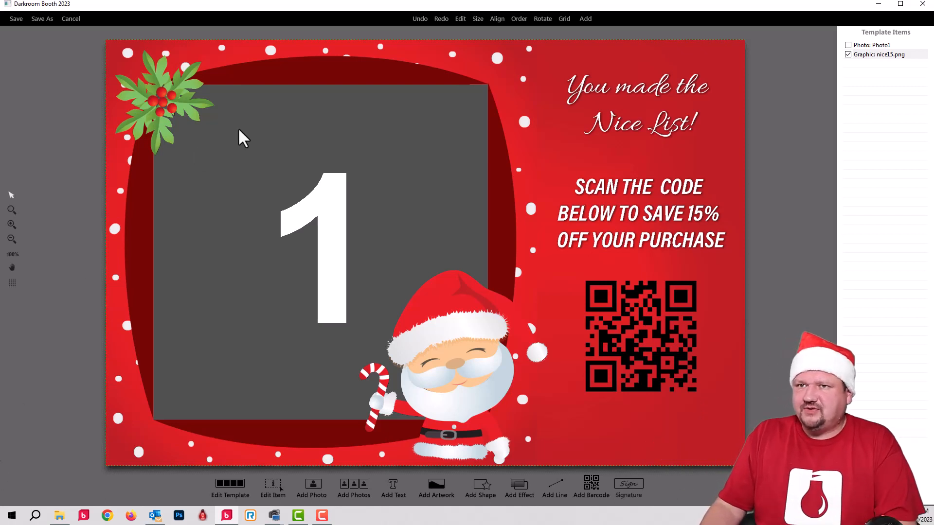
{"action": "left_click", "coordinate": [71, 20]}
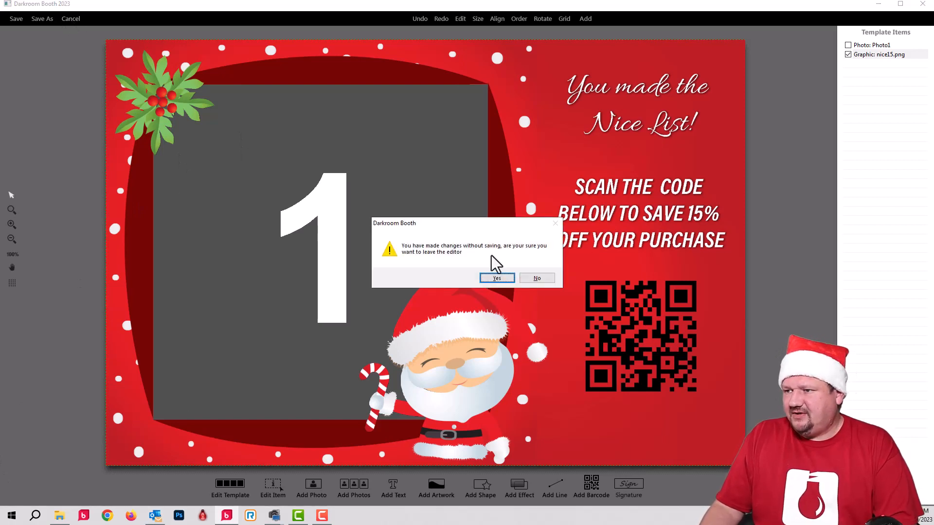
{"action": "left_click", "coordinate": [486, 276]}
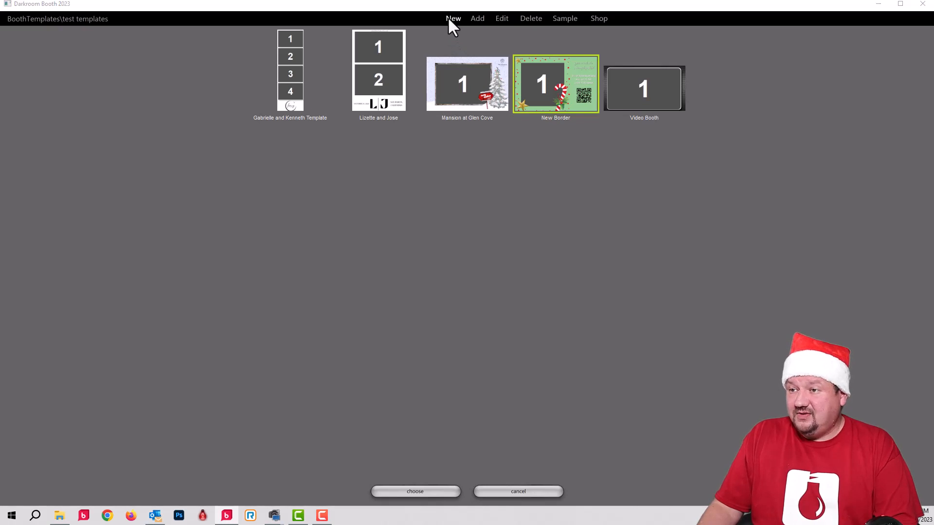
Create a new horizontal 4x6 template with the description "4x6 naughty or nice".
{"action": "left_click", "coordinate": [448, 19]}
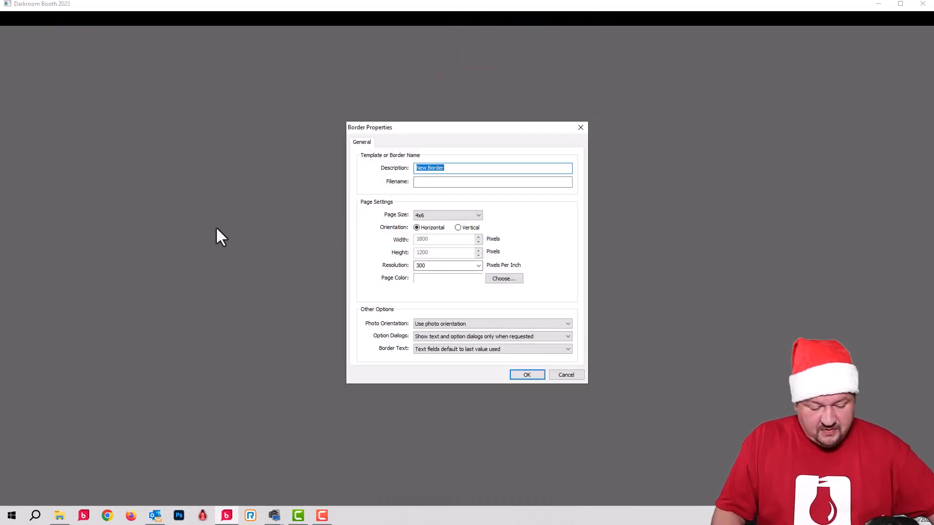
{"action": "type", "text": "4x6"}
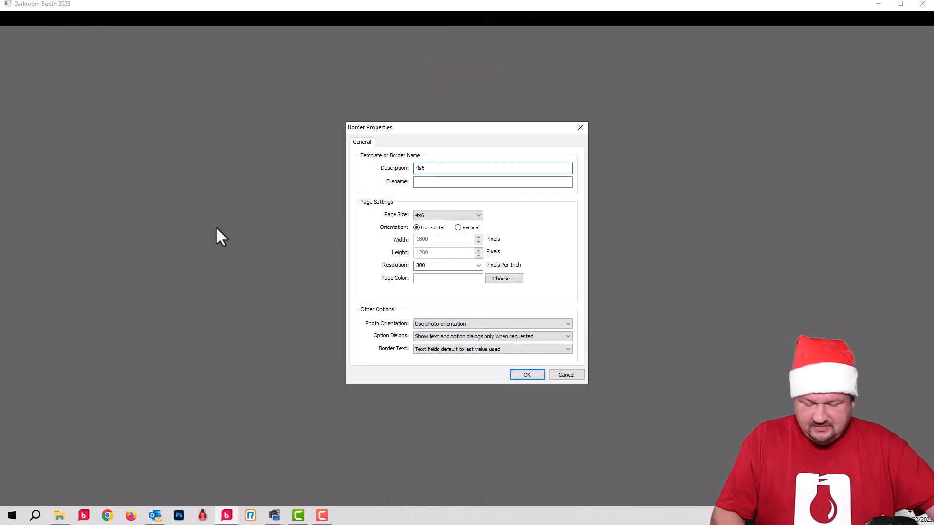
{"action": "key", "text": "BackSpace"}
{"action": "key", "text": "BackSpace"}
{"action": "type", "text": "x"}
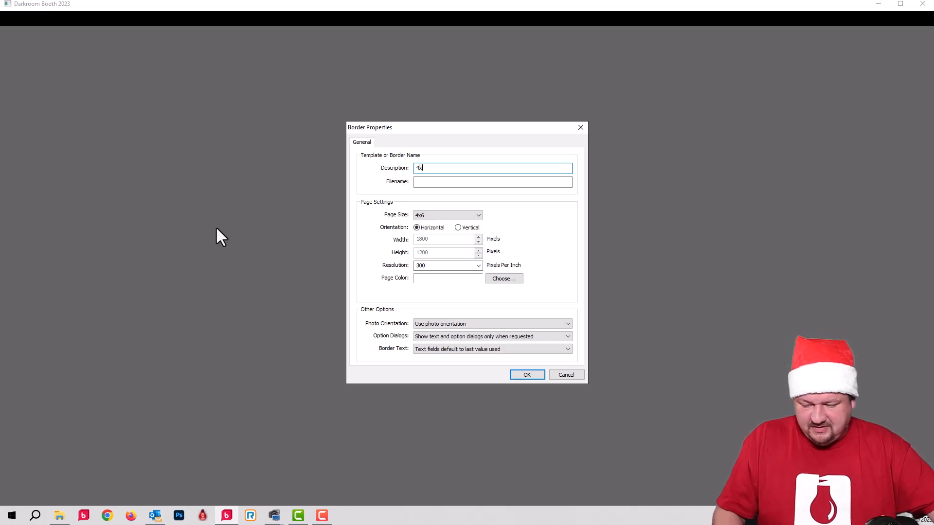
{"action": "type", "text": "6 nau"}
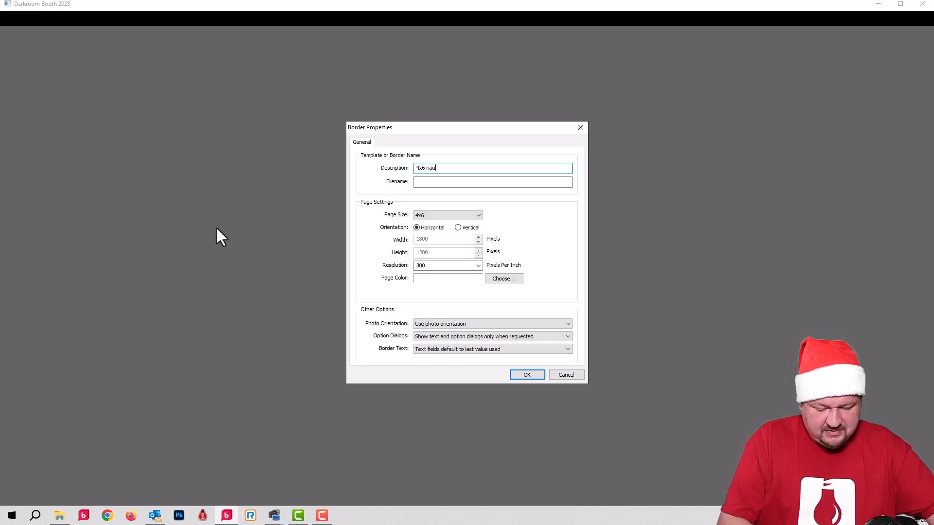
{"action": "type", "text": "ghty "}
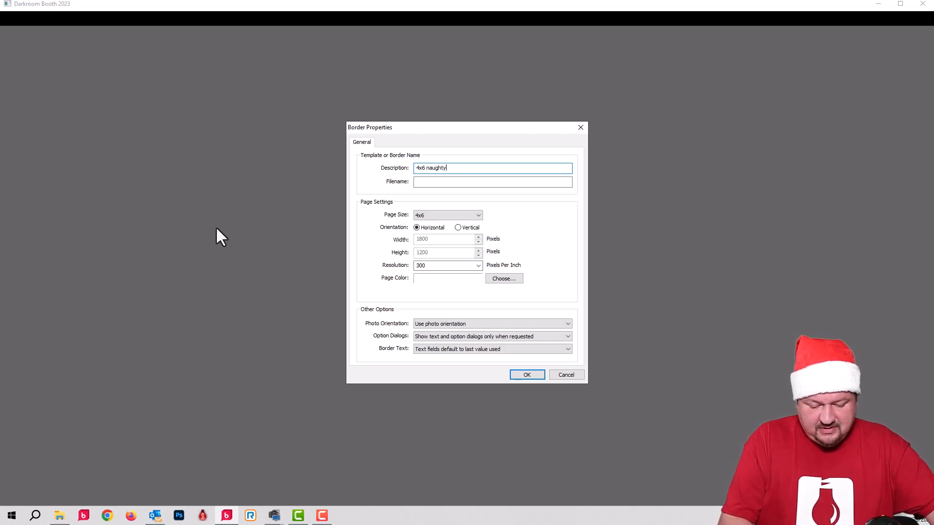
{"action": "type", "text": "or nice"}
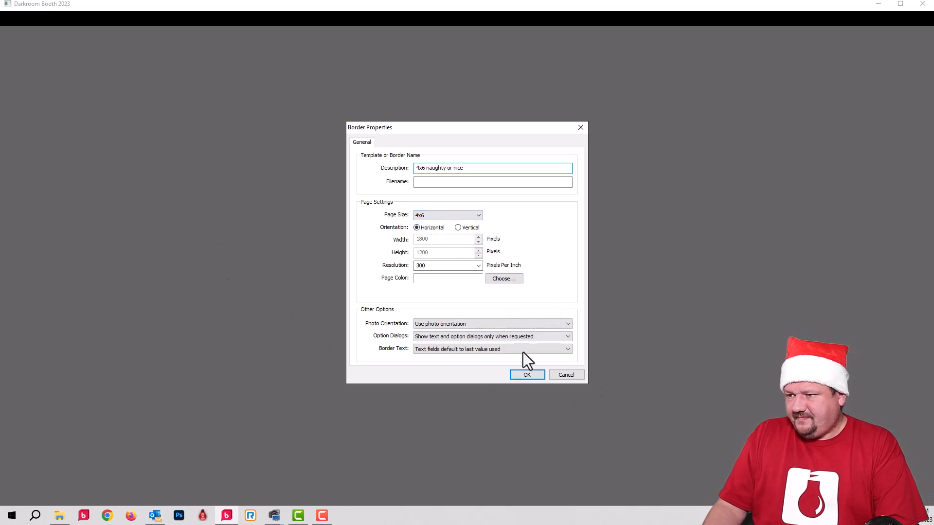
{"action": "left_click", "coordinate": [523, 374]}
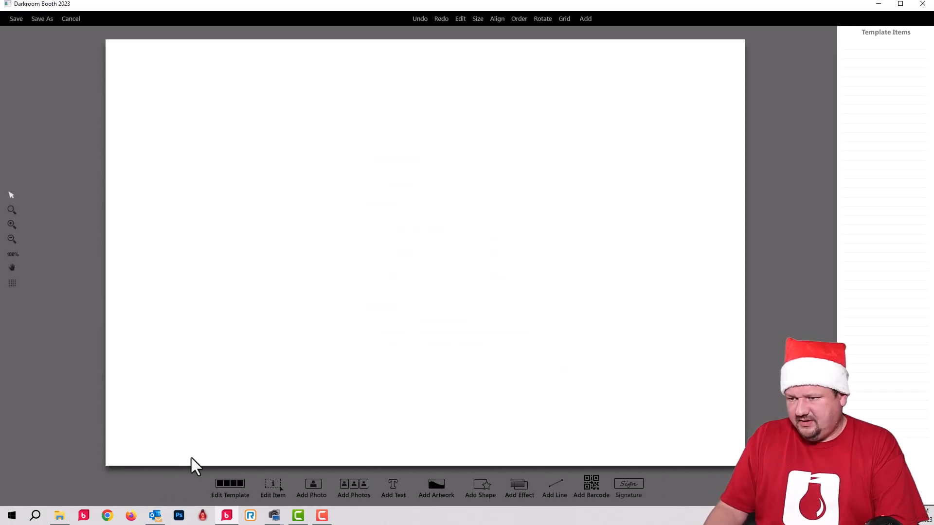
Add a photo placeholder to the blank template, narrow it, and place it on the left half of the page.
{"action": "left_click", "coordinate": [320, 486]}
{"action": "left_click", "coordinate": [541, 384]}
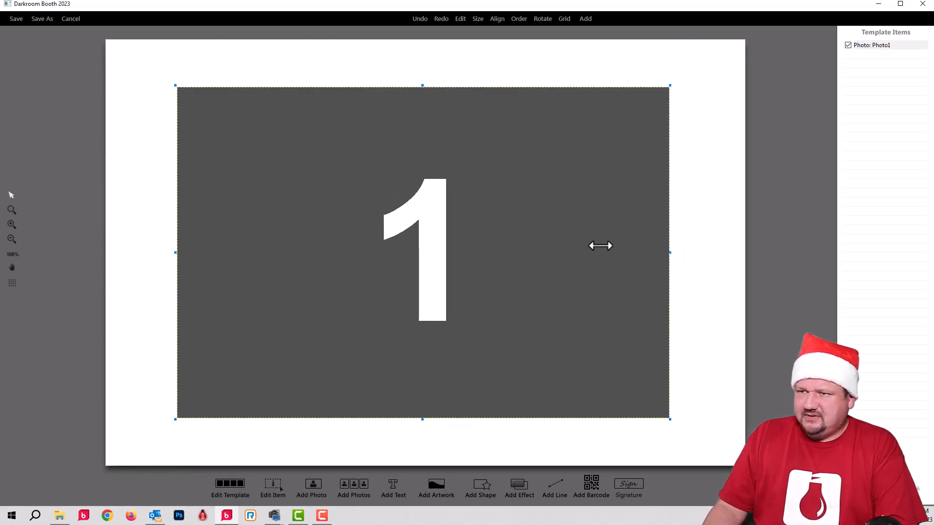
{"action": "left_click_drag", "start_coordinate": [600, 246], "coordinate": [452, 243]}
{"action": "mouse_move", "coordinate": [364, 235]}
{"action": "left_mouse_down"}
{"action": "mouse_move", "coordinate": [312, 221]}
{"action": "mouse_move", "coordinate": [350, 235]}
{"action": "left_mouse_up"}
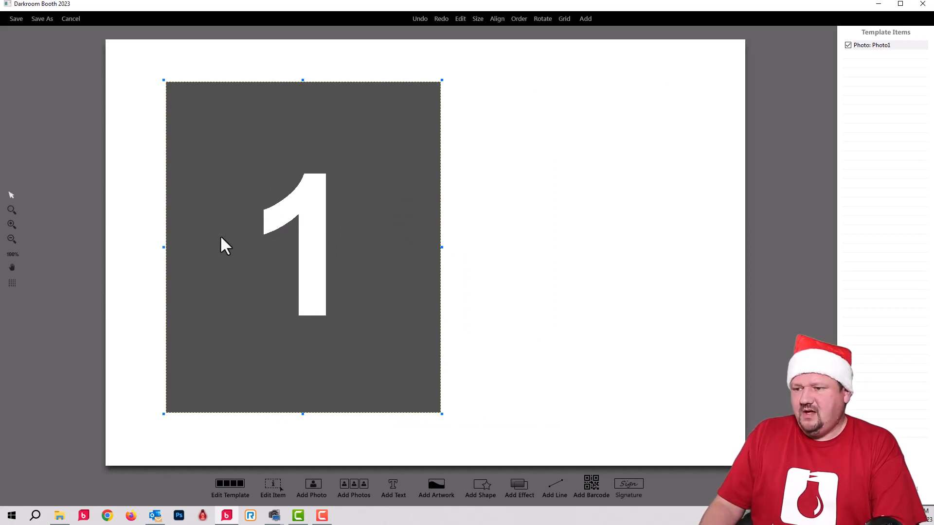
Add an artwork object that uses a graphic list and name the list "List".
{"action": "left_click", "coordinate": [437, 489]}
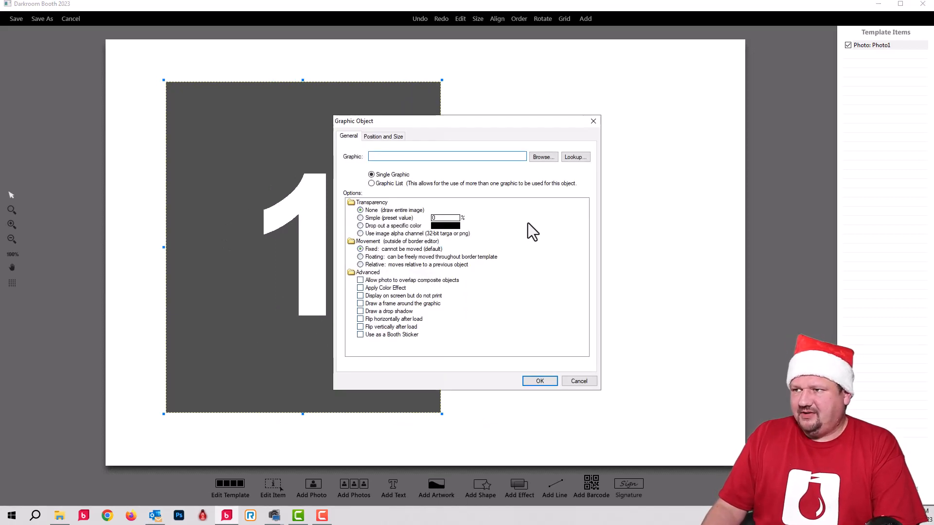
{"action": "left_click", "coordinate": [542, 156]}
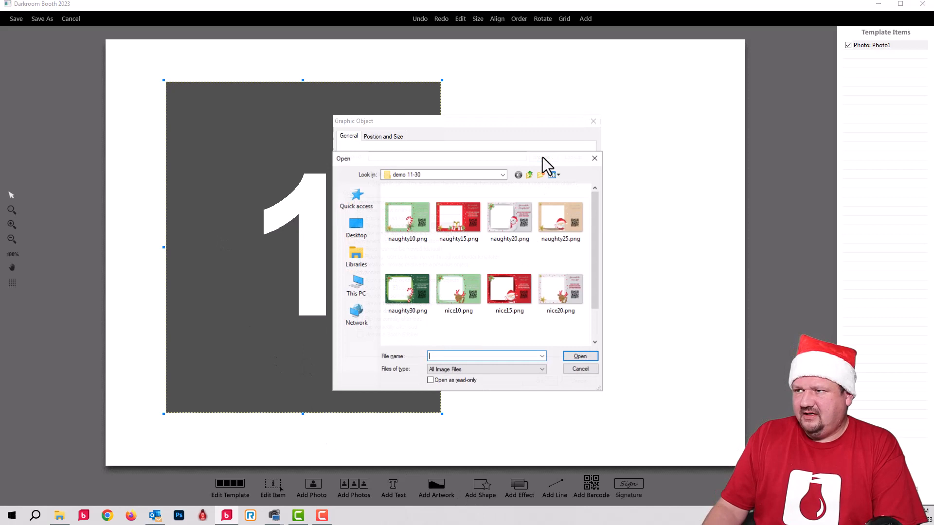
{"action": "left_click", "coordinate": [596, 159]}
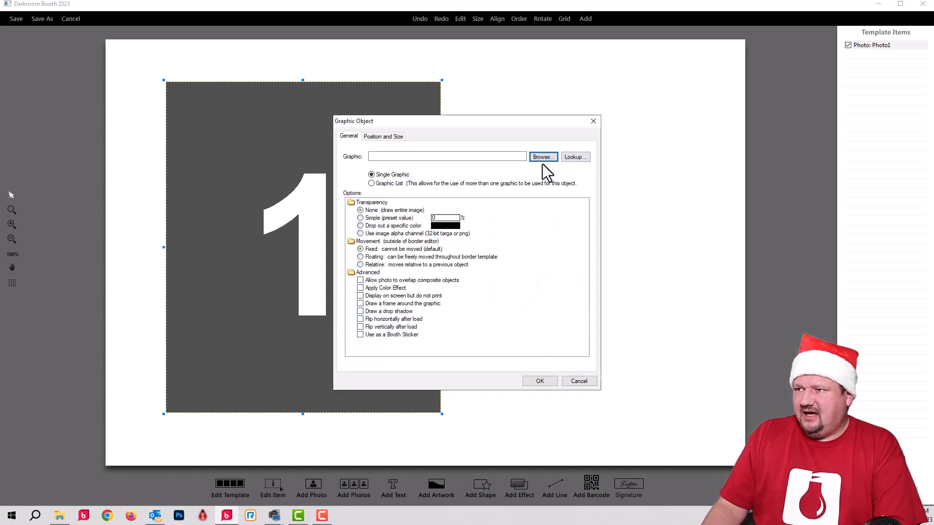
{"action": "left_click", "coordinate": [376, 184]}
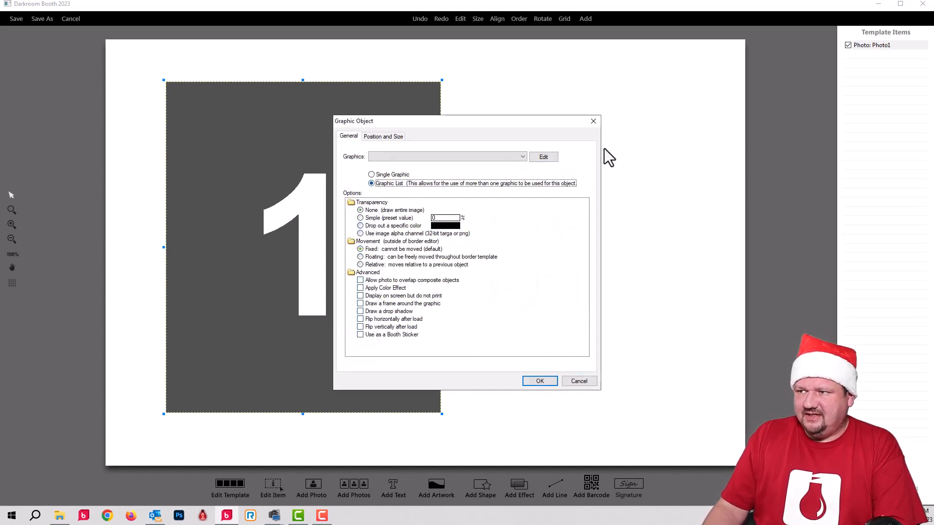
{"action": "left_click", "coordinate": [544, 161]}
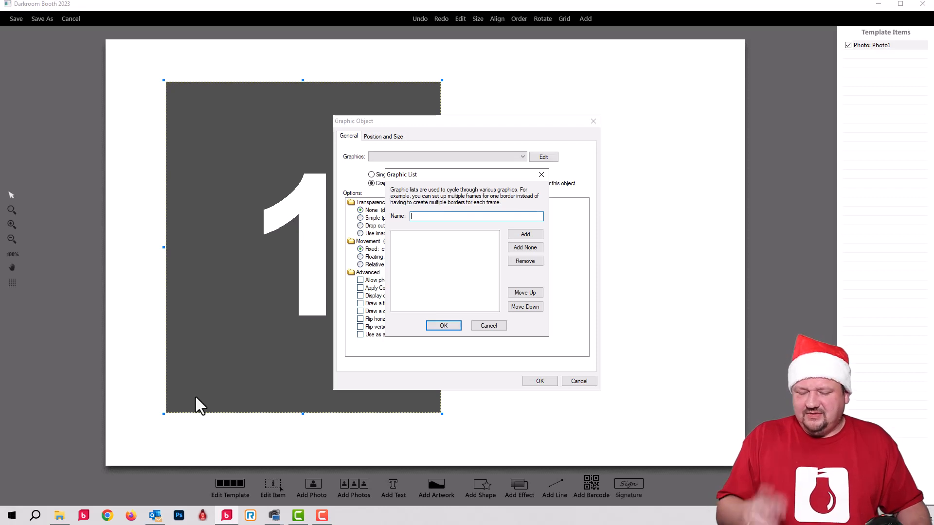
{"action": "type", "text": "L"}
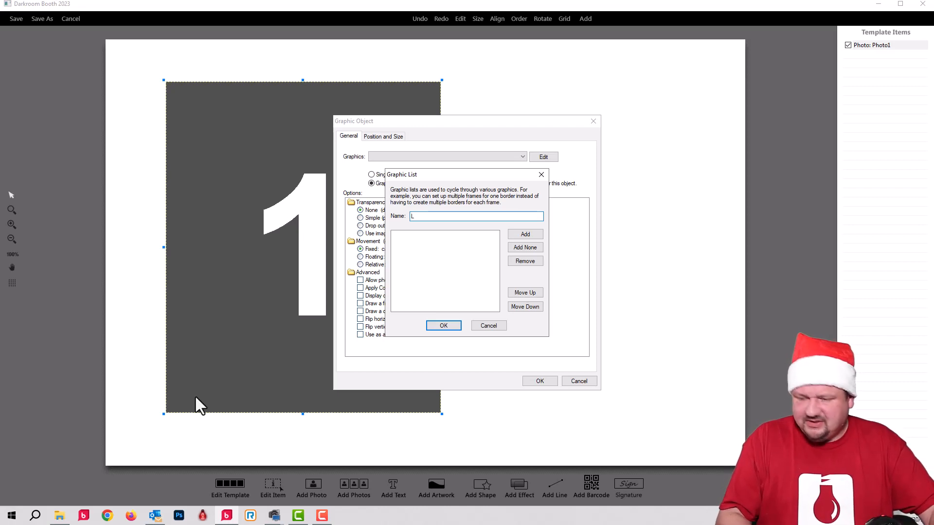
{"action": "type", "text": "ist"}
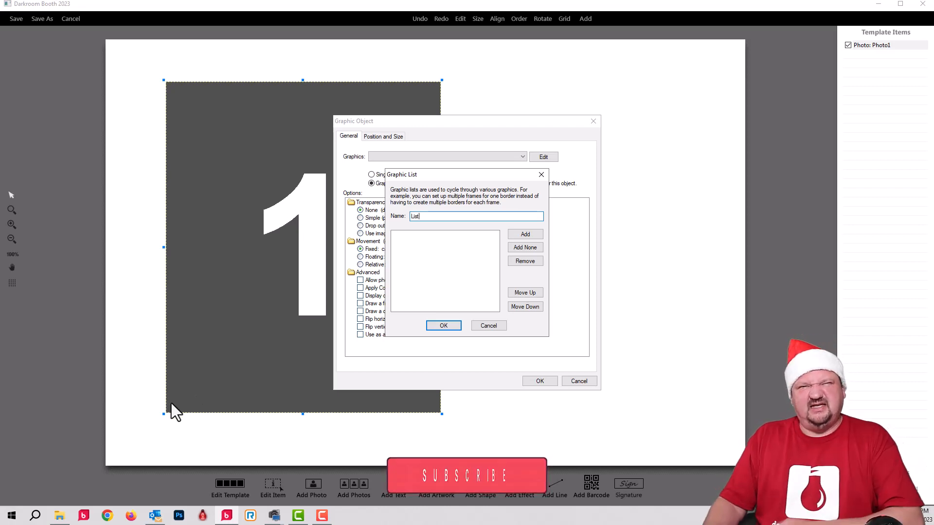
Add all the border images from naughty10.png through nice30.png in the demo 11-30 folder to the graphic list.
{"action": "left_click", "coordinate": [537, 234]}
{"action": "left_click", "coordinate": [409, 221]}
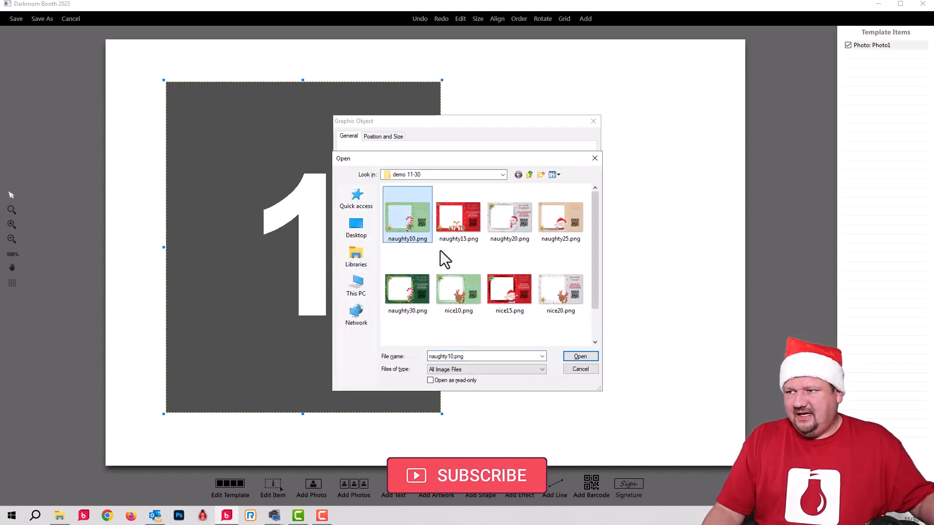
{"action": "scroll", "coordinate": [576, 310], "scroll_direction": "down", "scroll_amount": 1}
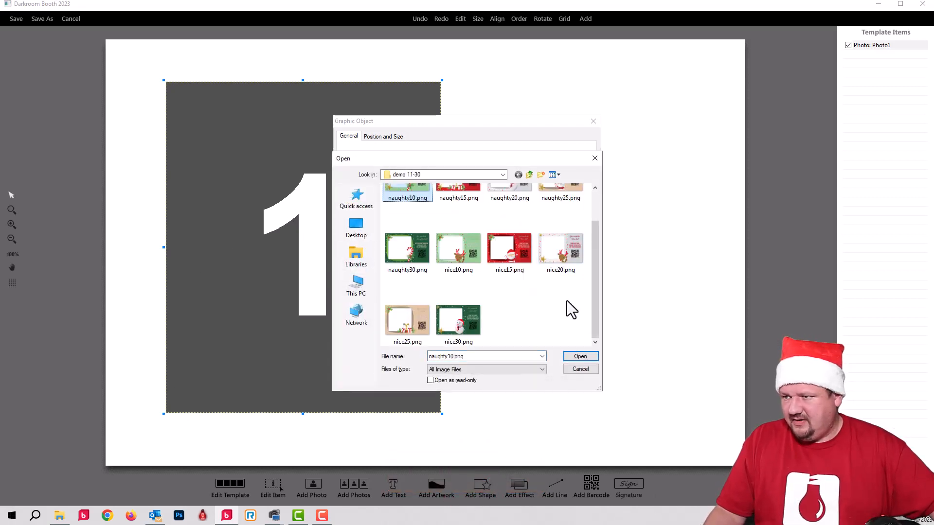
{"action": "left_click", "coordinate": [452, 321], "text": "shift"}
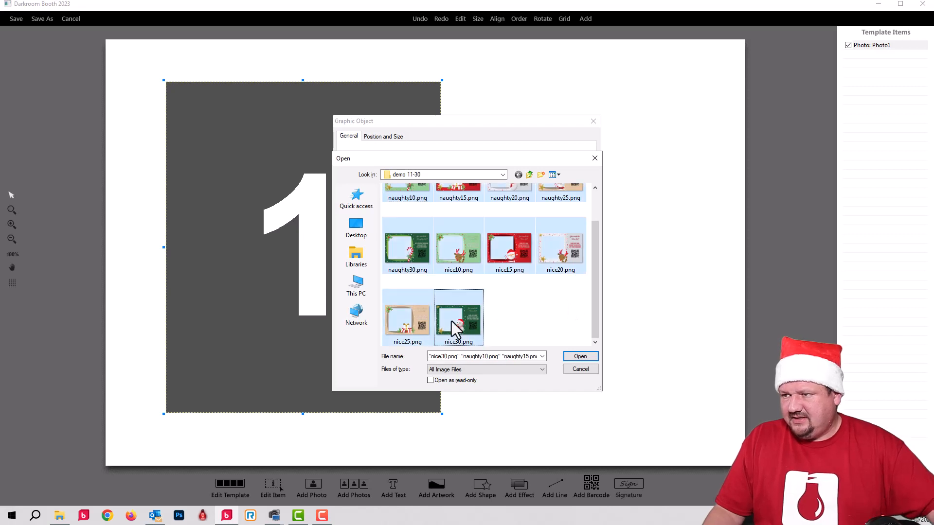
{"action": "left_click", "coordinate": [584, 355]}
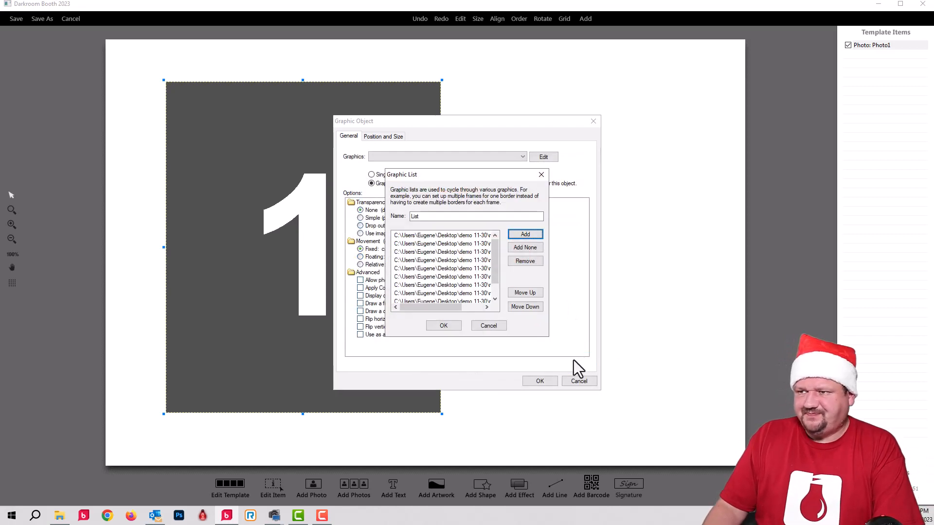
Move naughty15.png down to the end of the graphic list.
{"action": "left_click_drag", "start_coordinate": [457, 307], "coordinate": [489, 304]}
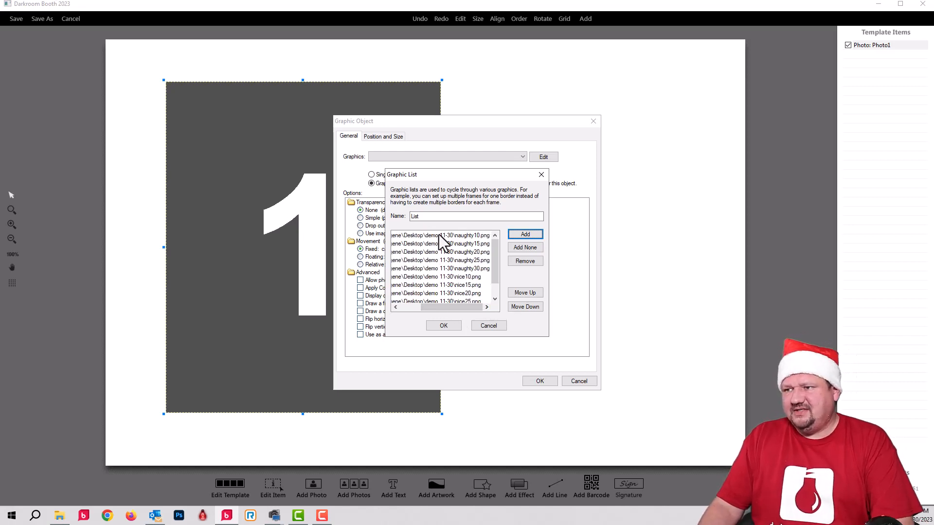
{"action": "left_click", "coordinate": [415, 244]}
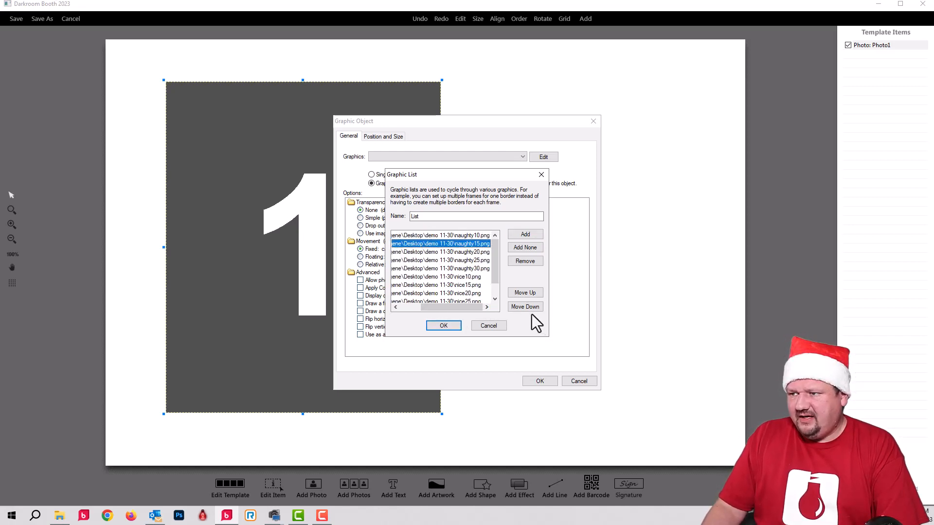
{"action": "left_click", "coordinate": [531, 308]}
{"action": "left_click", "coordinate": [530, 309]}
{"action": "left_click", "coordinate": [530, 308]}
{"action": "left_click", "coordinate": [530, 309]}
{"action": "left_click", "coordinate": [530, 309]}
{"action": "left_click", "coordinate": [531, 308]}
{"action": "left_click", "coordinate": [530, 309]}
{"action": "left_click", "coordinate": [531, 309]}
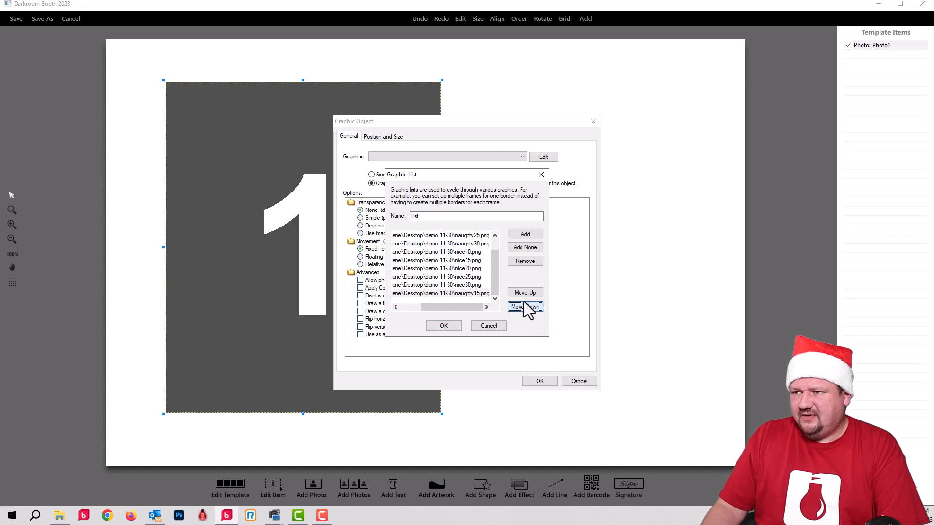
Move naughty30.png down three places in the graphic list so it sits between nice20.png and nice25.png.
{"action": "left_click", "coordinate": [465, 244]}
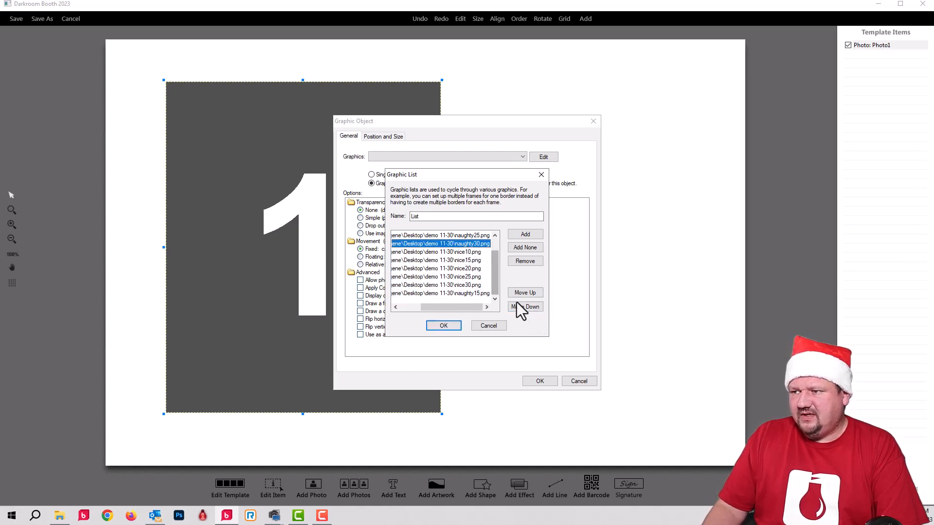
{"action": "left_click", "coordinate": [525, 308]}
{"action": "left_click", "coordinate": [524, 308]}
{"action": "left_click", "coordinate": [524, 307]}
Move naughty25.png down six places in the graphic list so it sits between nice30.png and naughty15.png.
{"action": "left_click", "coordinate": [474, 245]}
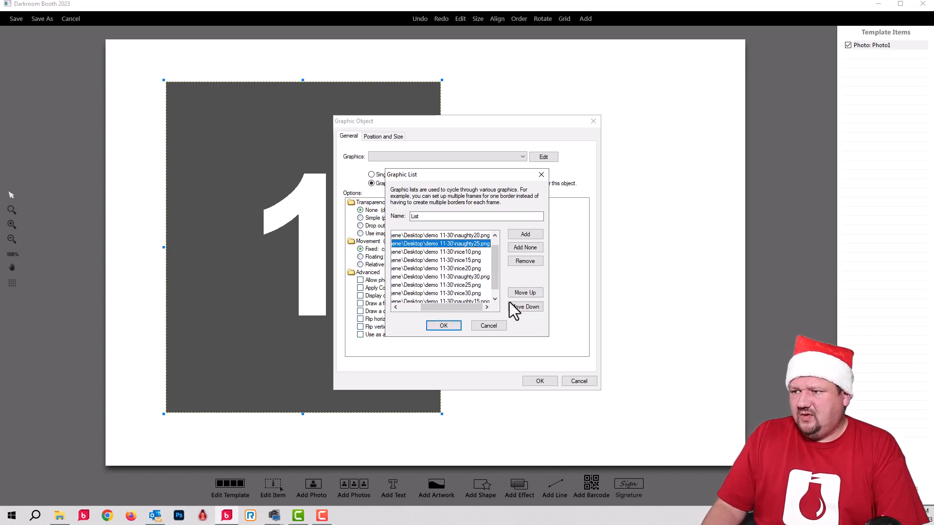
{"action": "left_click", "coordinate": [525, 307]}
{"action": "left_click", "coordinate": [524, 307]}
{"action": "left_click", "coordinate": [524, 308]}
{"action": "left_click", "coordinate": [519, 307]}
{"action": "left_click", "coordinate": [519, 308]}
{"action": "left_click", "coordinate": [519, 307]}
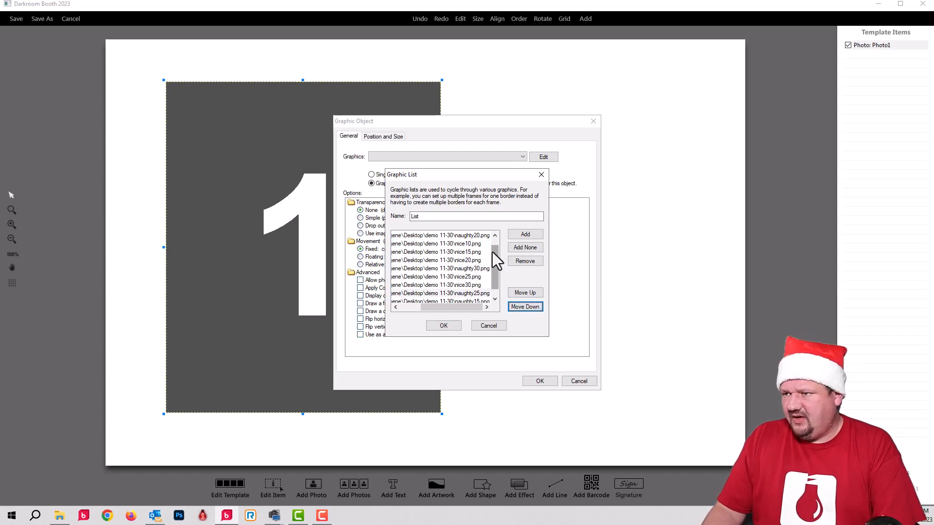
Reposition nice15.png in the graphic list so it sits between nice20.png and naughty30.png.
{"action": "left_click", "coordinate": [477, 254]}
{"action": "left_click", "coordinate": [528, 306]}
{"action": "left_click", "coordinate": [529, 307]}
{"action": "left_click", "coordinate": [529, 308]}
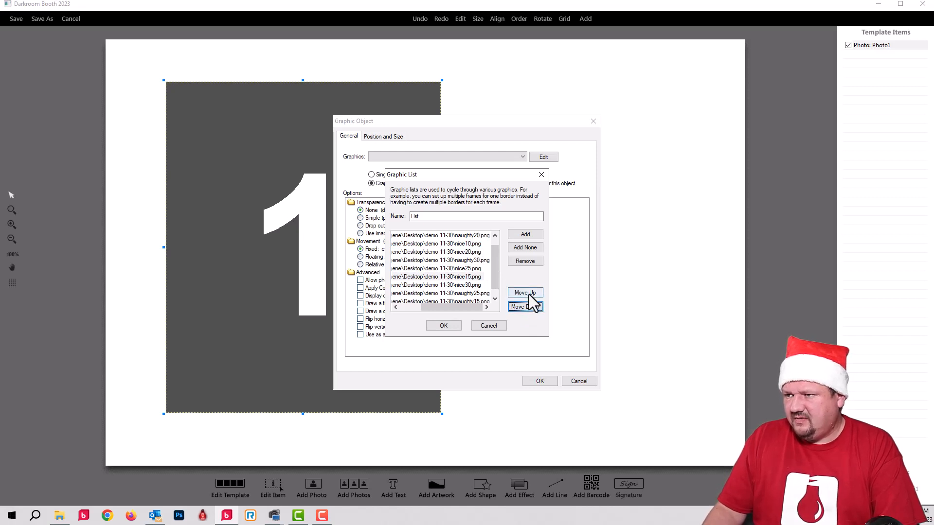
{"action": "left_click", "coordinate": [525, 293]}
{"action": "left_click", "coordinate": [525, 293]}
Move naughty25.png up one place in the graphic list, directly above nice30.png.
{"action": "left_click", "coordinate": [467, 236]}
{"action": "left_click", "coordinate": [469, 294]}
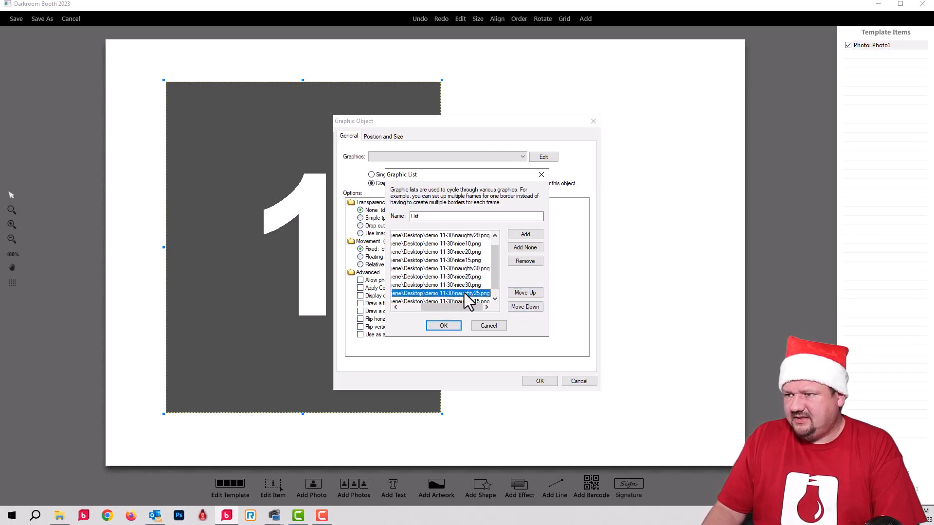
{"action": "left_click", "coordinate": [538, 294]}
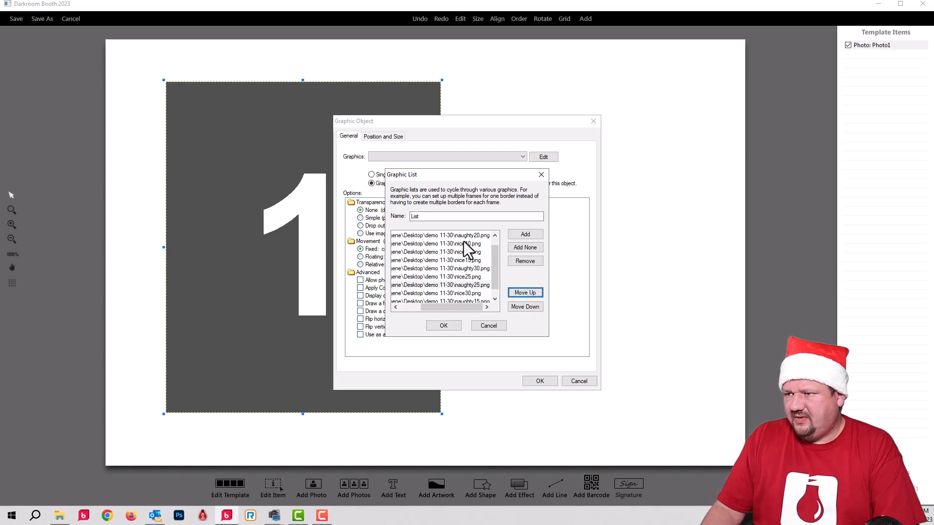
Move naughty20.png down two places in the graphic list so it sits between nice20.png and nice15.png.
{"action": "scroll", "coordinate": [434, 245], "scroll_direction": "down", "scroll_amount": 1}
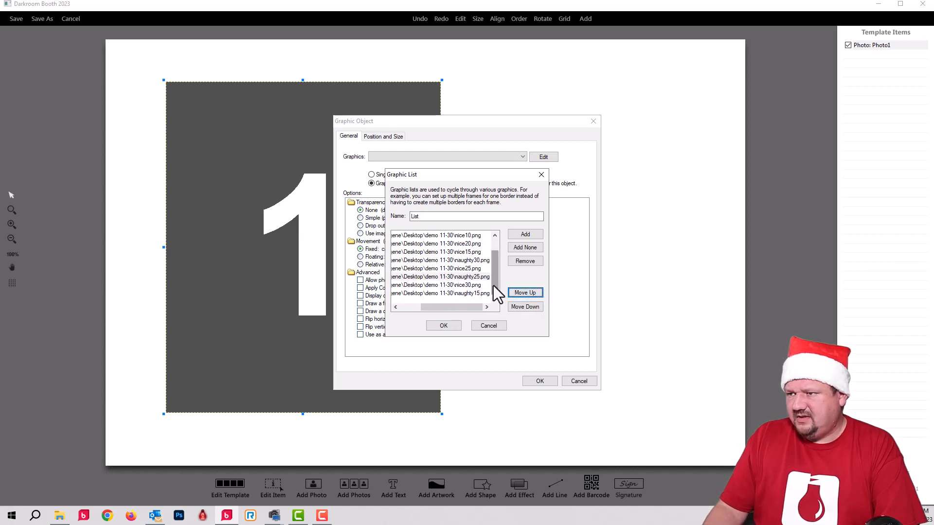
{"action": "scroll", "coordinate": [423, 279], "scroll_direction": "up", "scroll_amount": 1}
{"action": "left_click", "coordinate": [468, 244]}
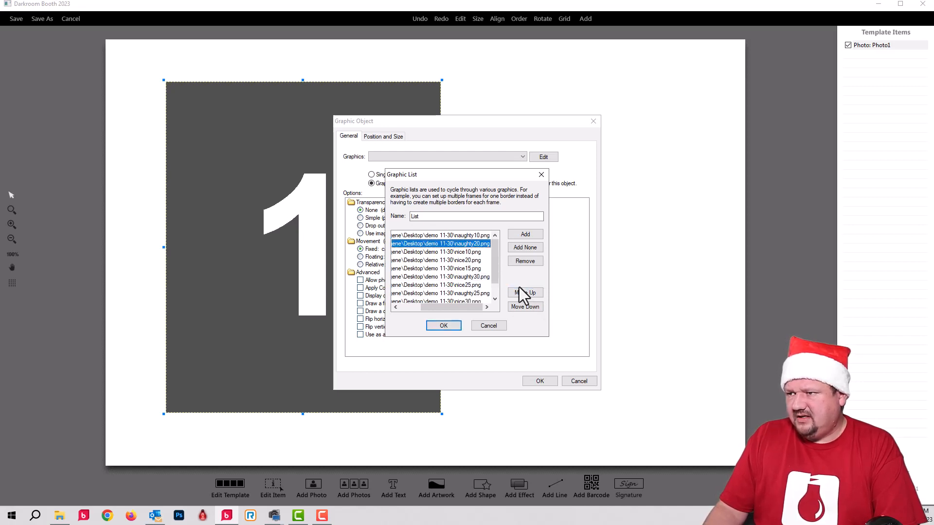
{"action": "left_click", "coordinate": [515, 307]}
{"action": "left_click", "coordinate": [515, 307]}
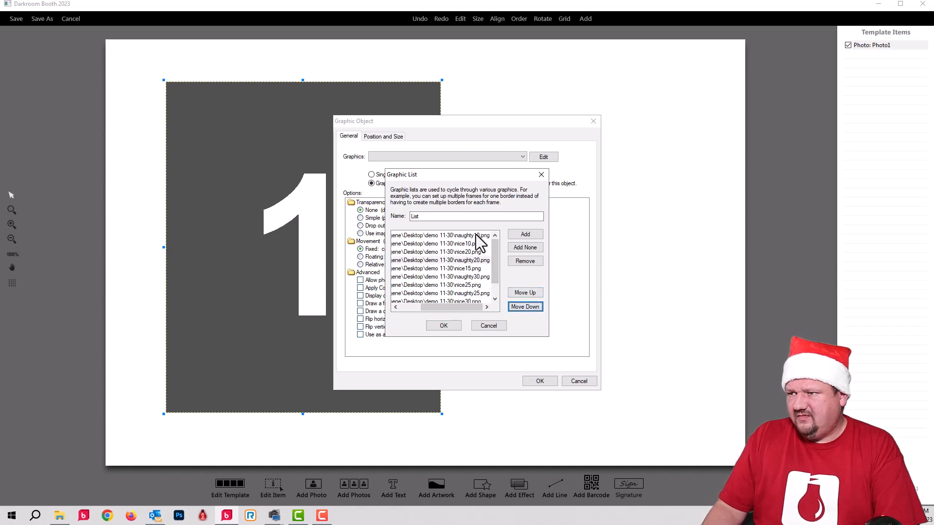
Move naughty10.png down one place to directly below nice10.png, and apply the graphic list to the template.
{"action": "left_click", "coordinate": [480, 235]}
{"action": "left_click", "coordinate": [524, 307]}
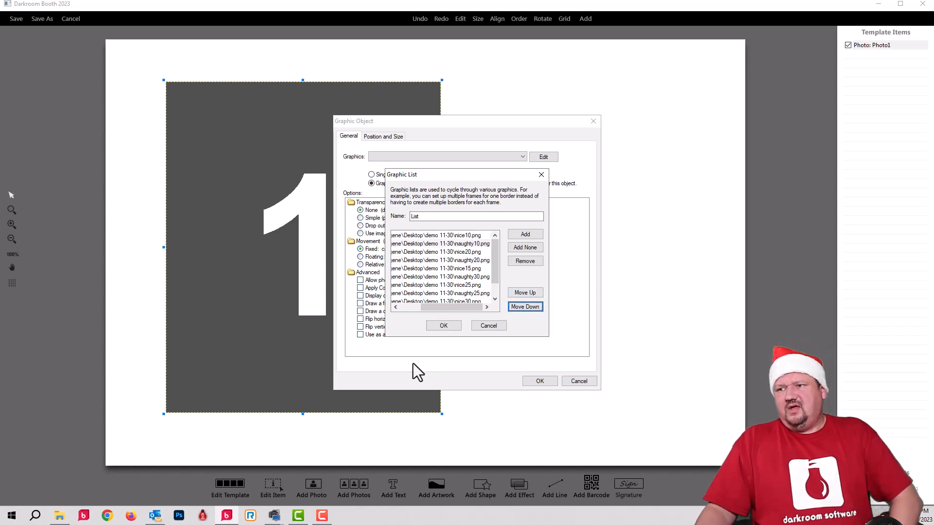
{"action": "left_click", "coordinate": [440, 324]}
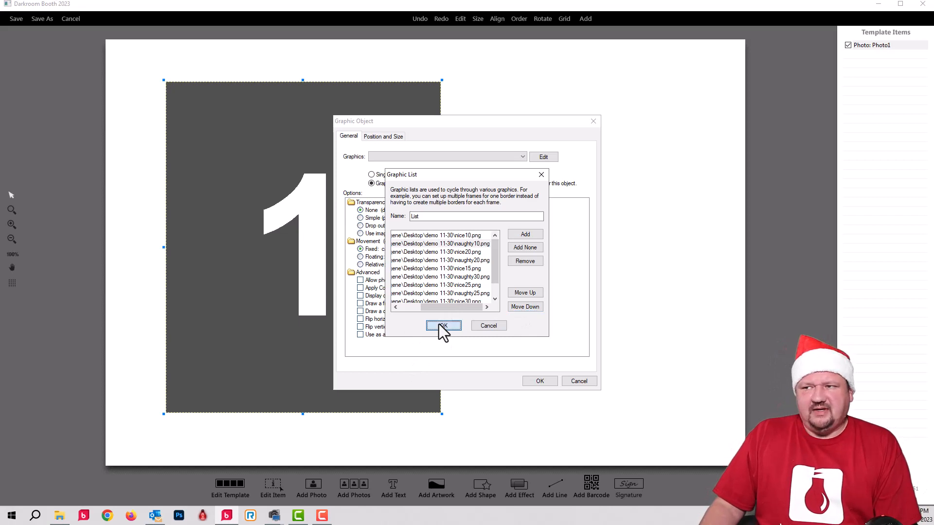
{"action": "left_click", "coordinate": [547, 383]}
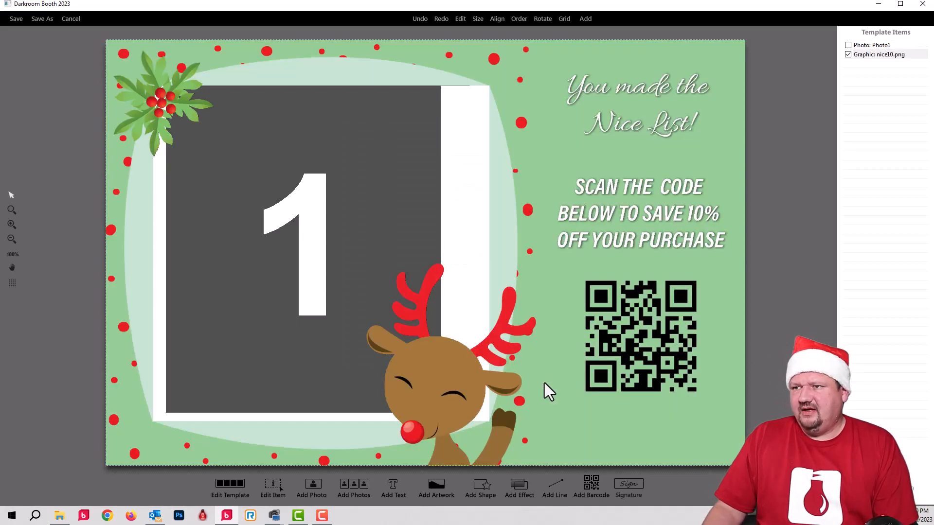
Widen Photo1 on both sides and extend its lower edge so the photo fills the border artwork's opening.
{"action": "left_click", "coordinate": [291, 249]}
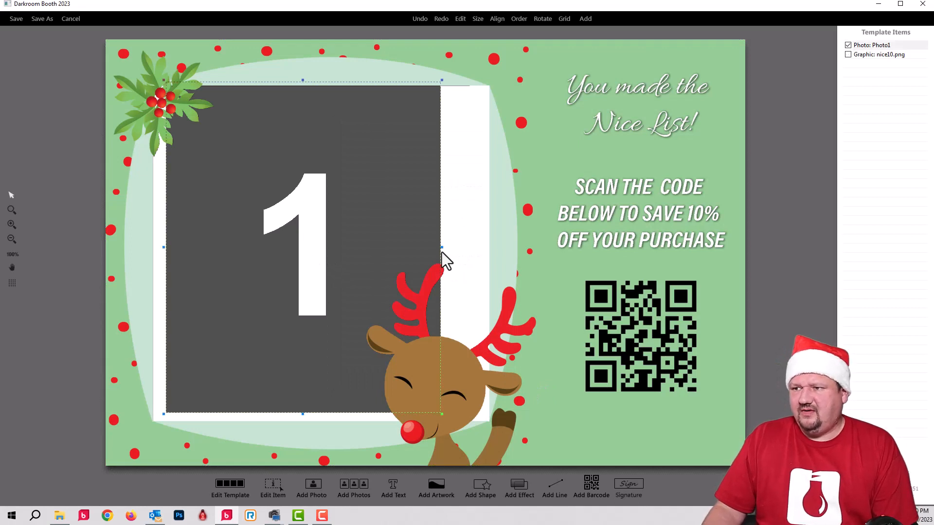
{"action": "left_click_drag", "start_coordinate": [440, 249], "coordinate": [497, 256]}
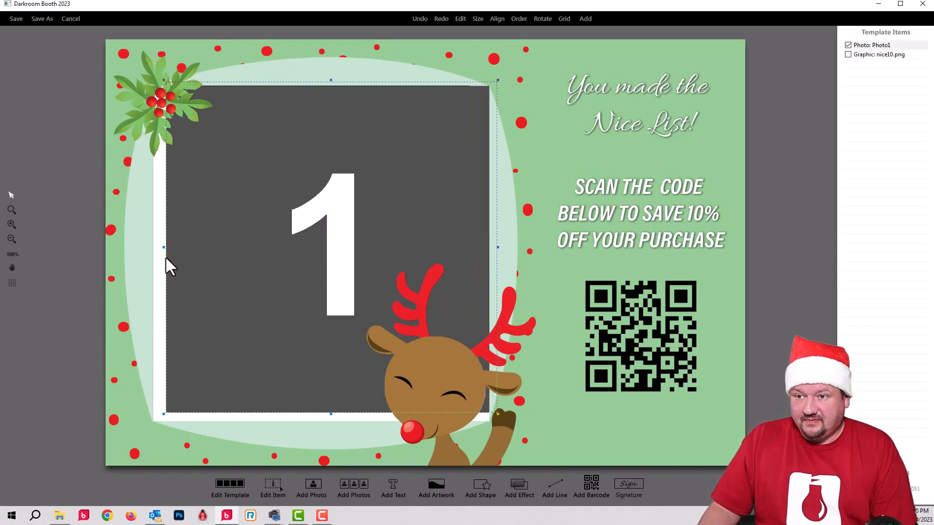
{"action": "left_click_drag", "start_coordinate": [163, 247], "coordinate": [149, 247]}
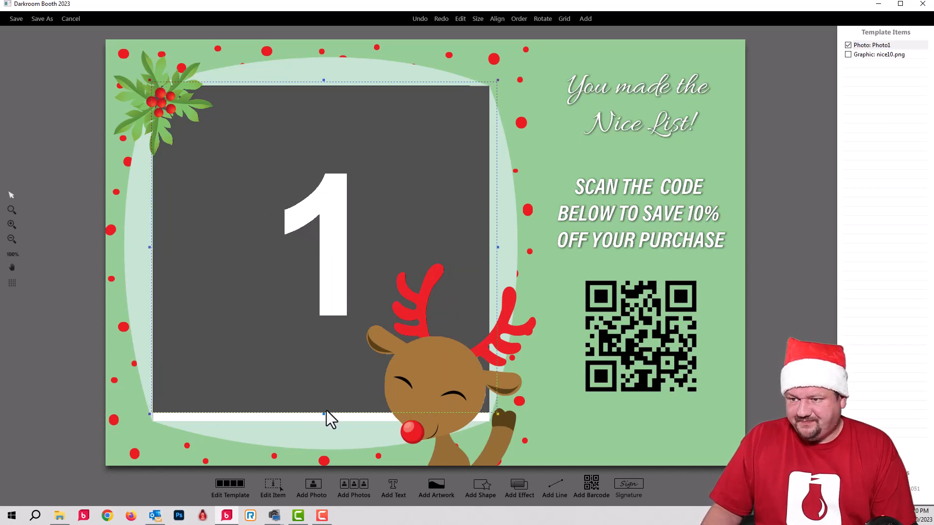
{"action": "left_click_drag", "start_coordinate": [325, 414], "coordinate": [323, 426]}
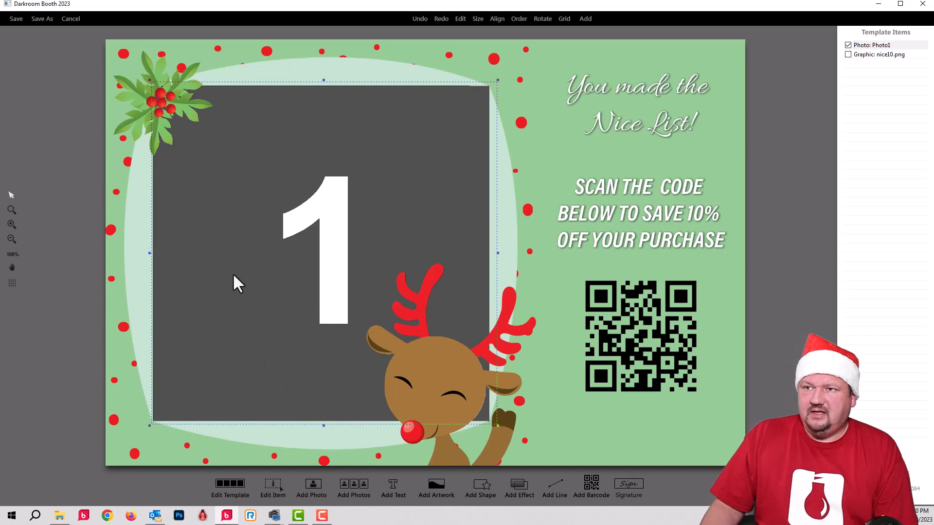
{"action": "left_click_drag", "start_coordinate": [496, 253], "coordinate": [495, 253]}
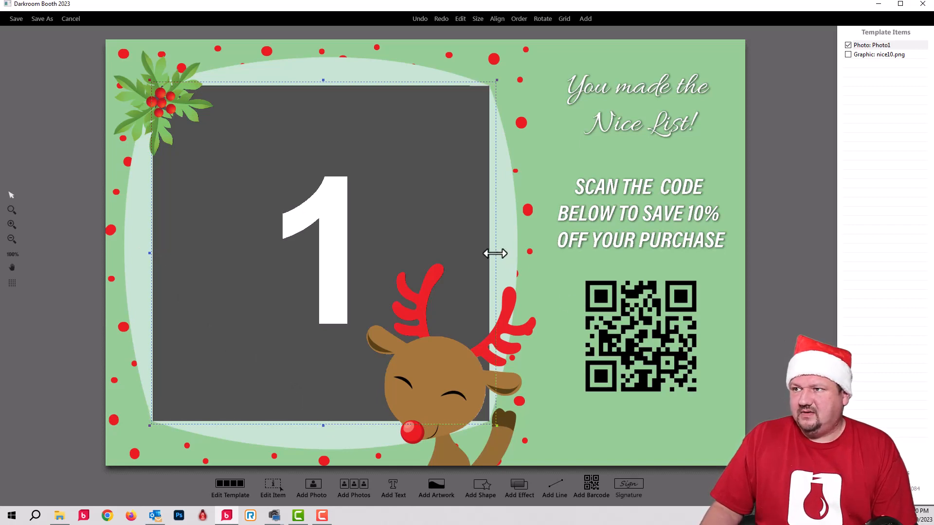
Save the template as "4x6 naughty or nice2.xbdr" in the test templates folder and choose it for the 4x6 print output.
{"action": "left_click", "coordinate": [14, 19]}
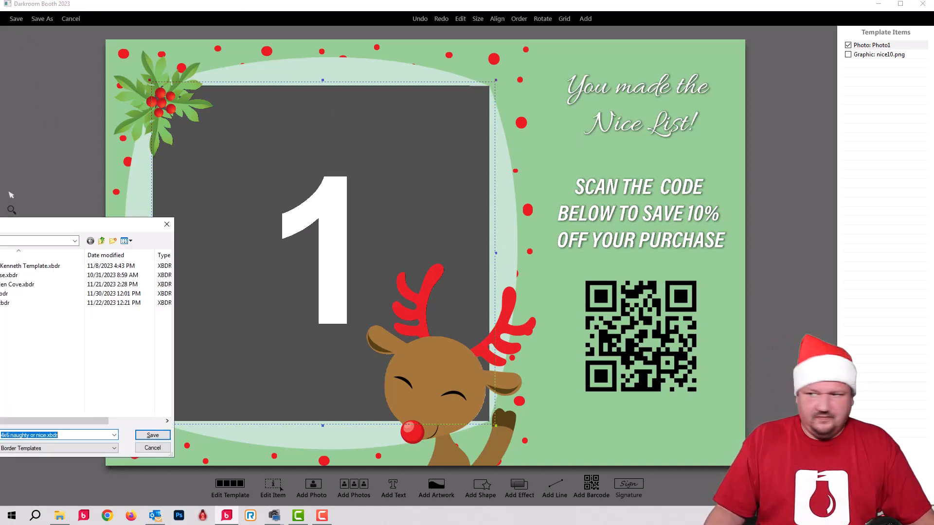
{"action": "left_click_drag", "start_coordinate": [0, 223], "coordinate": [547, 173]}
{"action": "left_click", "coordinate": [629, 384]}
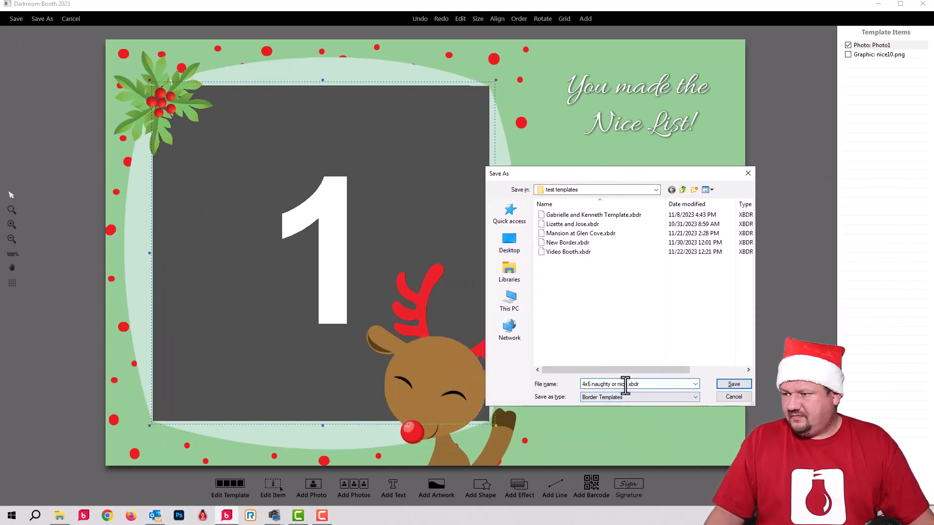
{"action": "type", "text": "2"}
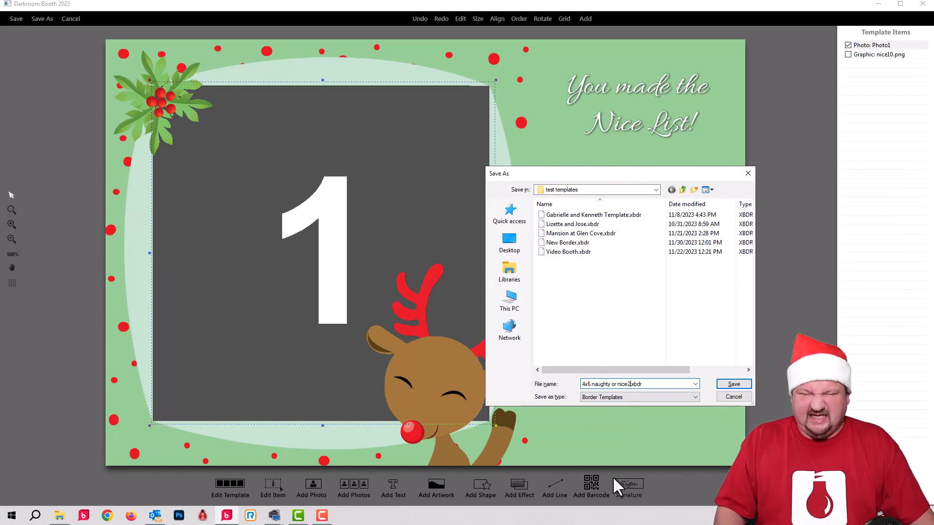
{"action": "key", "text": "Return"}
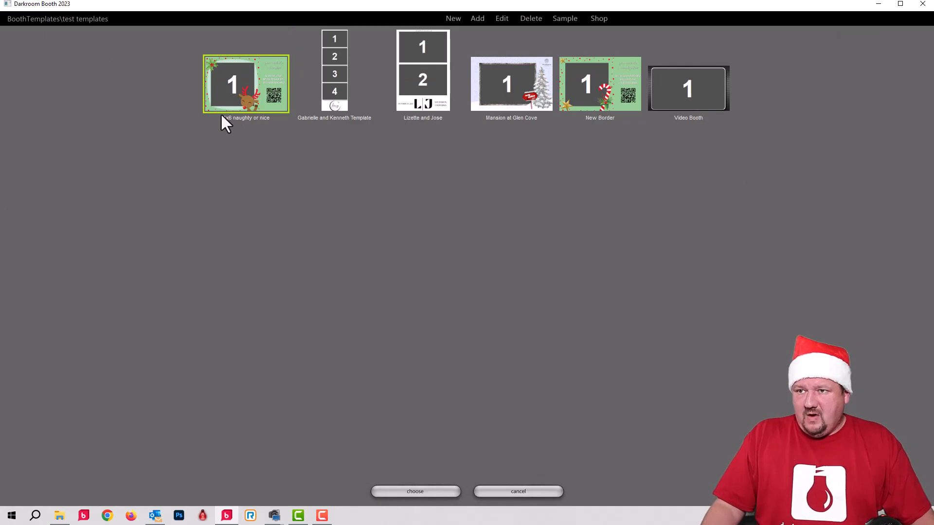
{"action": "left_click", "coordinate": [399, 490]}
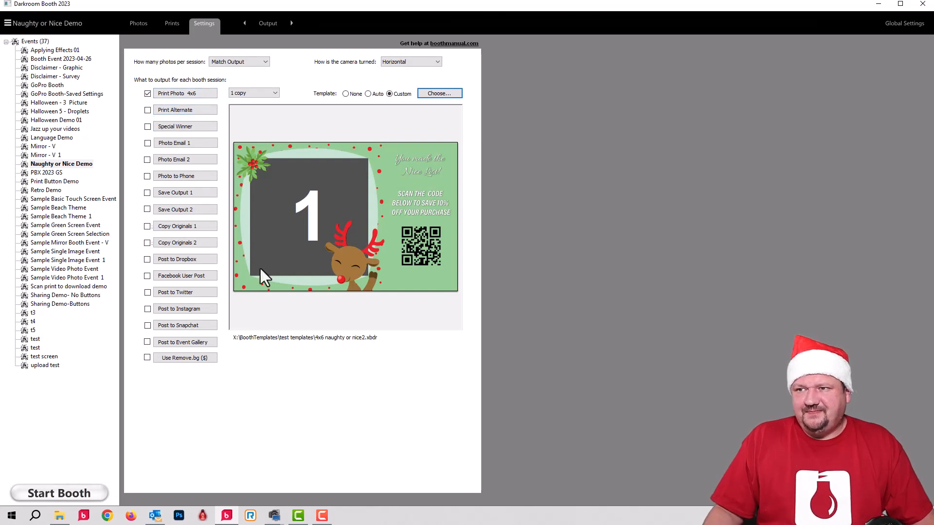
Open the event's Screens settings to review its booth screen template.
{"action": "left_click", "coordinate": [263, 25]}
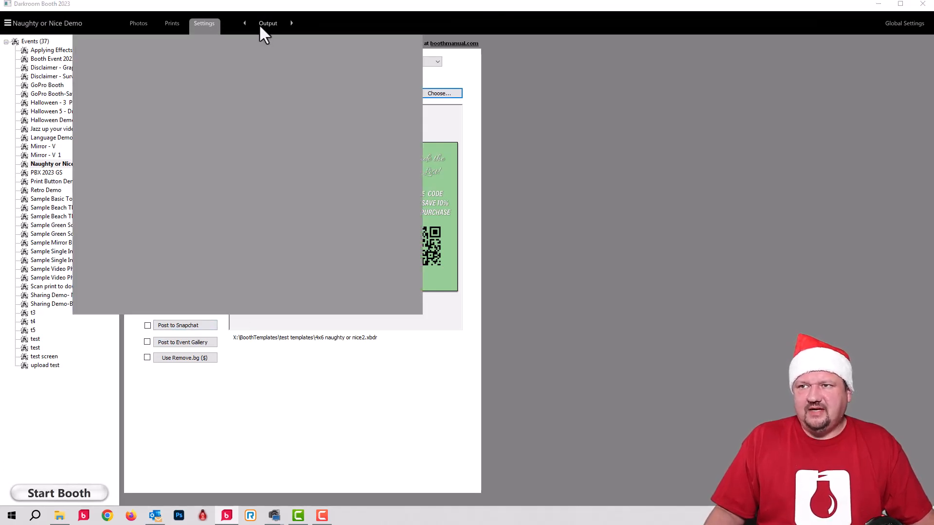
{"action": "left_click", "coordinate": [292, 64]}
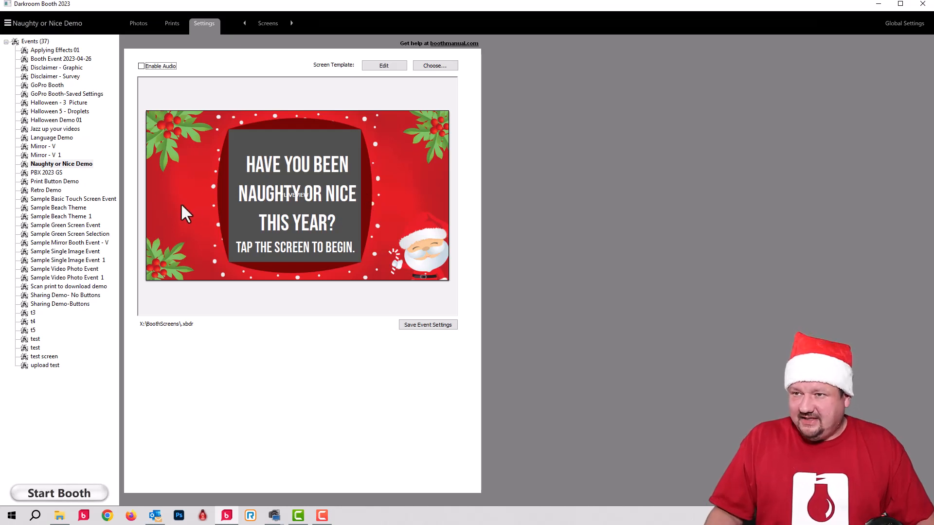
Add a During Startup device action with the booth command Next Graphic for the graphic list named "List".
{"action": "left_click", "coordinate": [265, 23]}
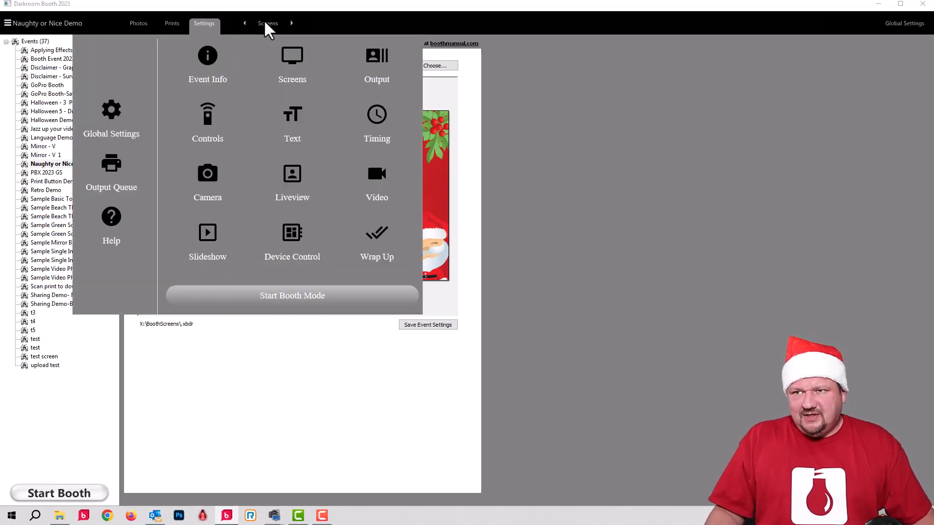
{"action": "left_click", "coordinate": [298, 243]}
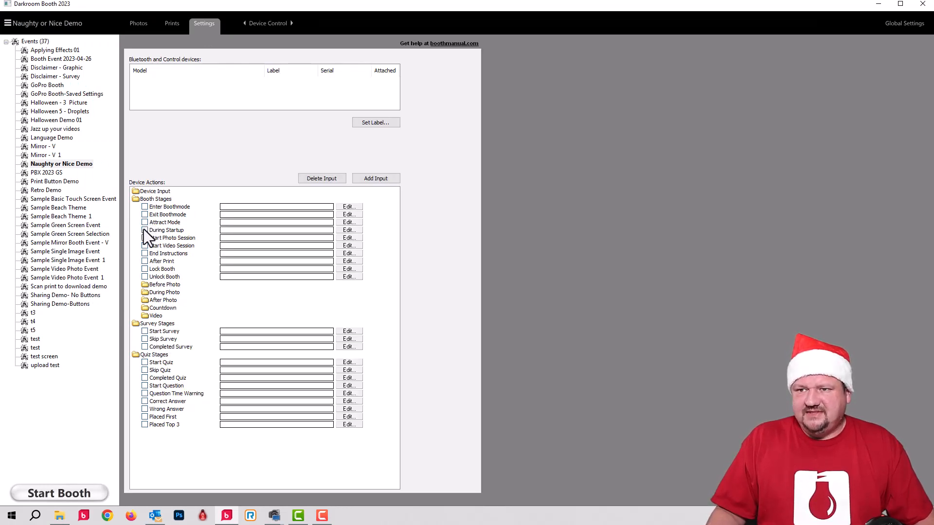
{"action": "left_click", "coordinate": [144, 230]}
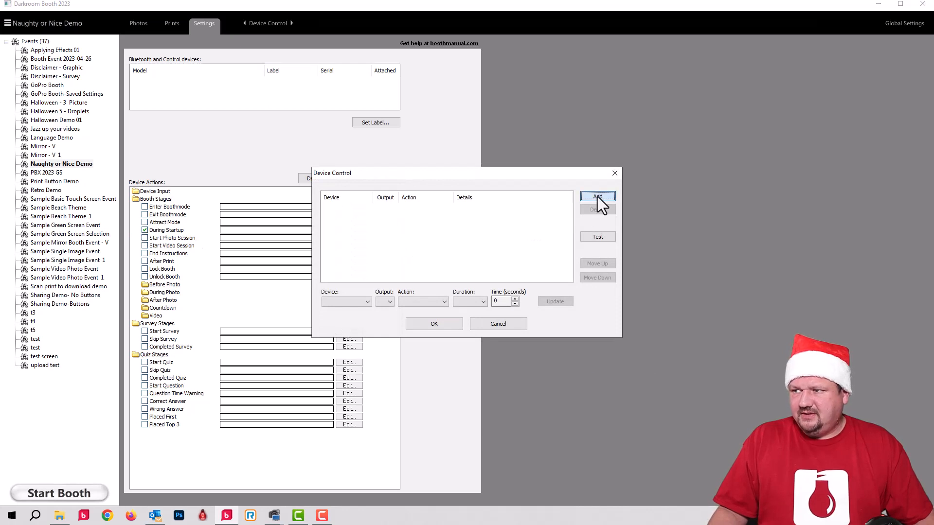
{"action": "left_click", "coordinate": [597, 197]}
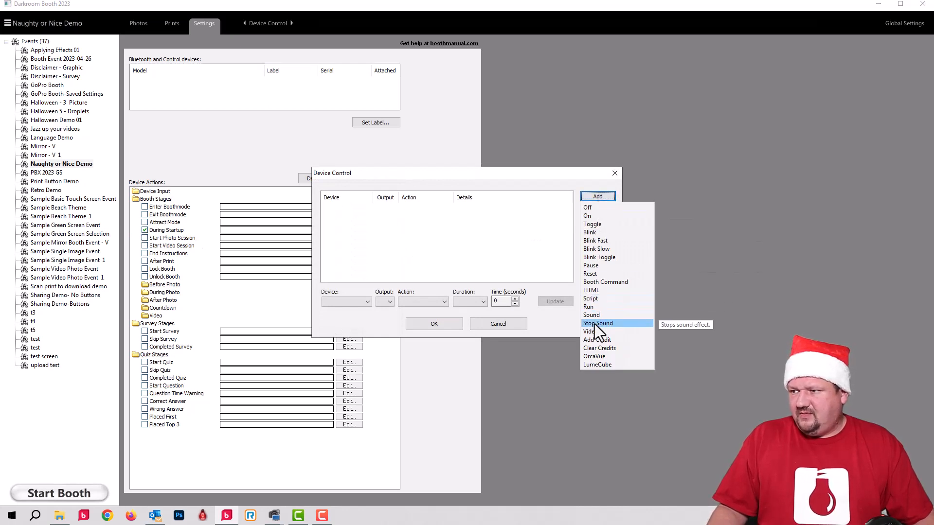
{"action": "left_click", "coordinate": [600, 283]}
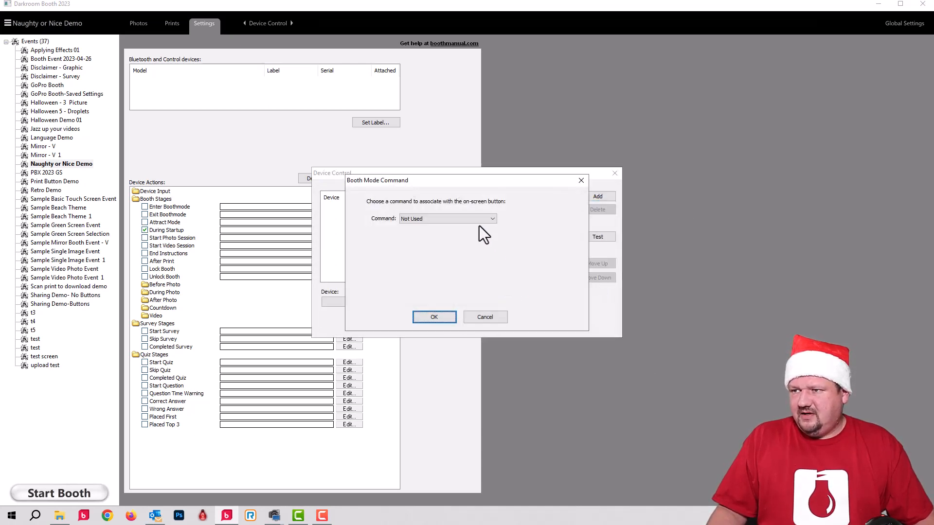
{"action": "left_click", "coordinate": [474, 220]}
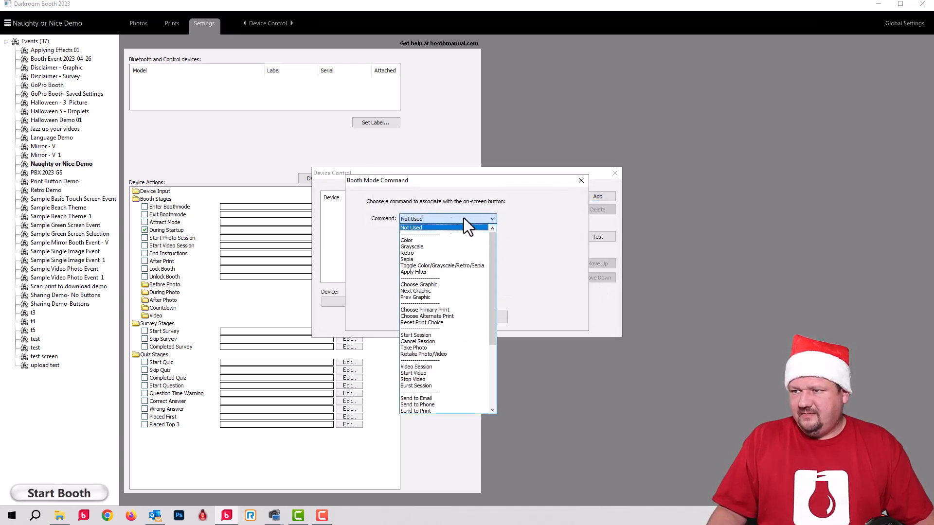
{"action": "left_click", "coordinate": [407, 292]}
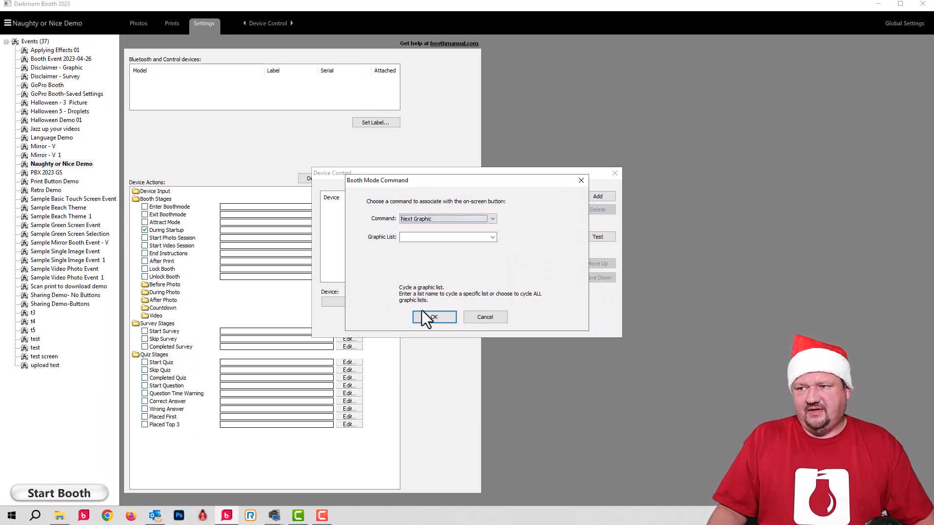
{"action": "left_click", "coordinate": [441, 237]}
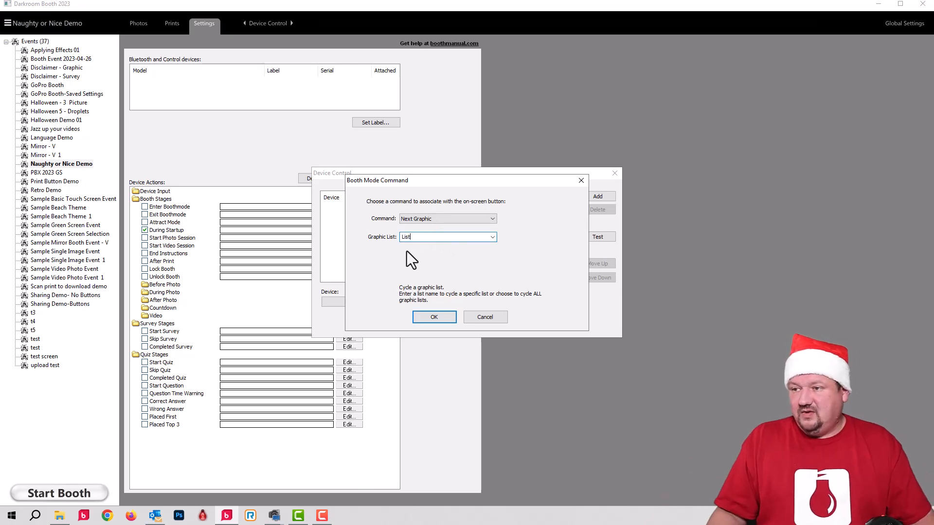
{"action": "left_click", "coordinate": [433, 319]}
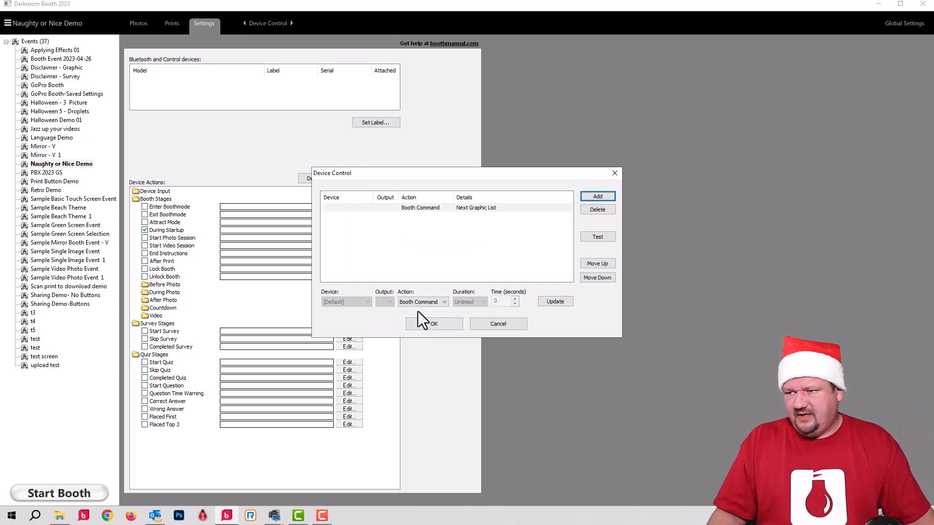
{"action": "left_click", "coordinate": [422, 323]}
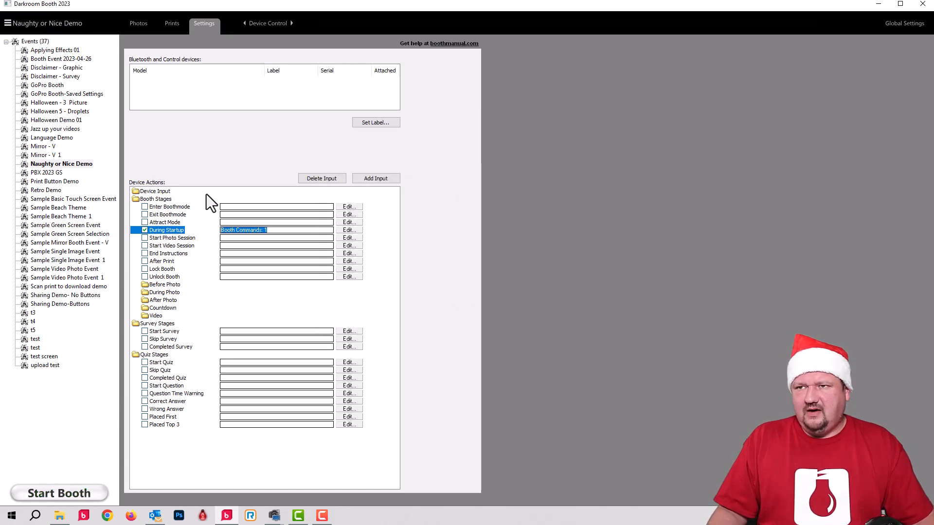
Review the event's Output settings and the Review Photo option in its Text settings.
{"action": "left_click", "coordinate": [270, 22]}
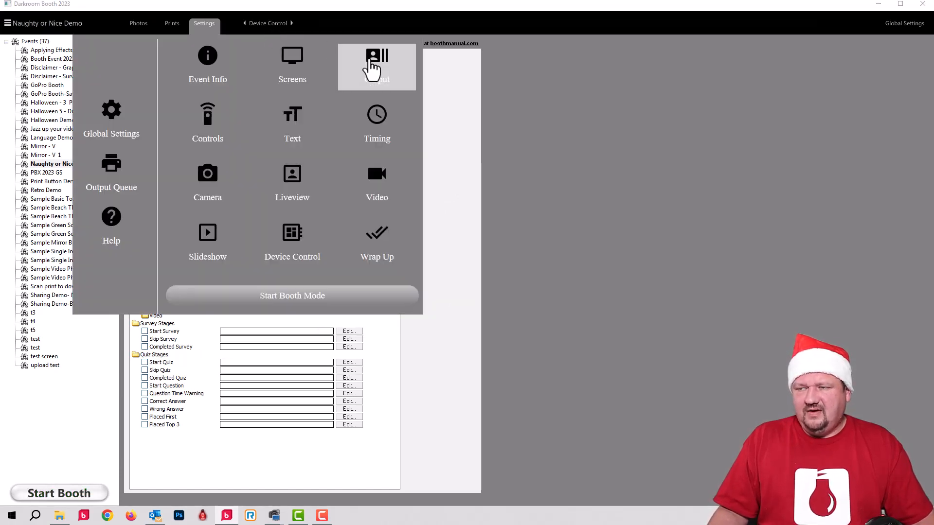
{"action": "left_click", "coordinate": [373, 63]}
{"action": "left_click", "coordinate": [267, 24]}
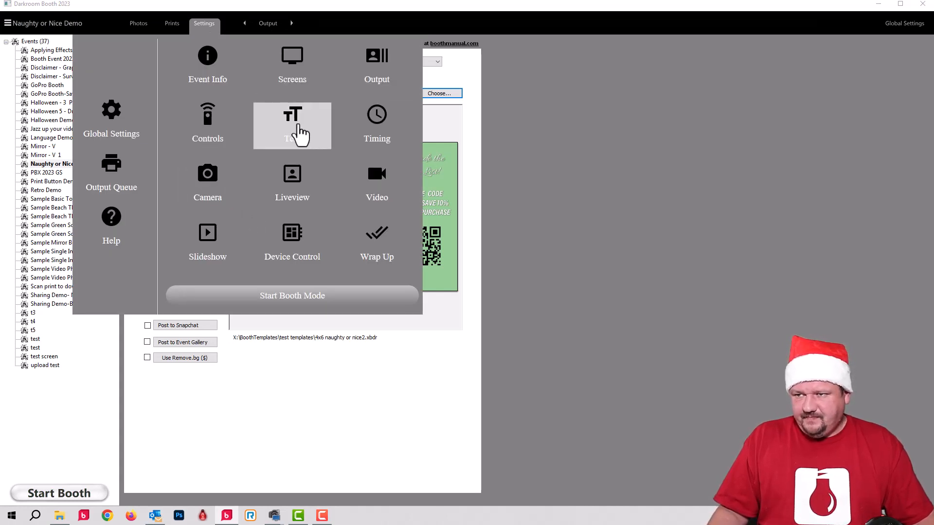
{"action": "left_click", "coordinate": [299, 134]}
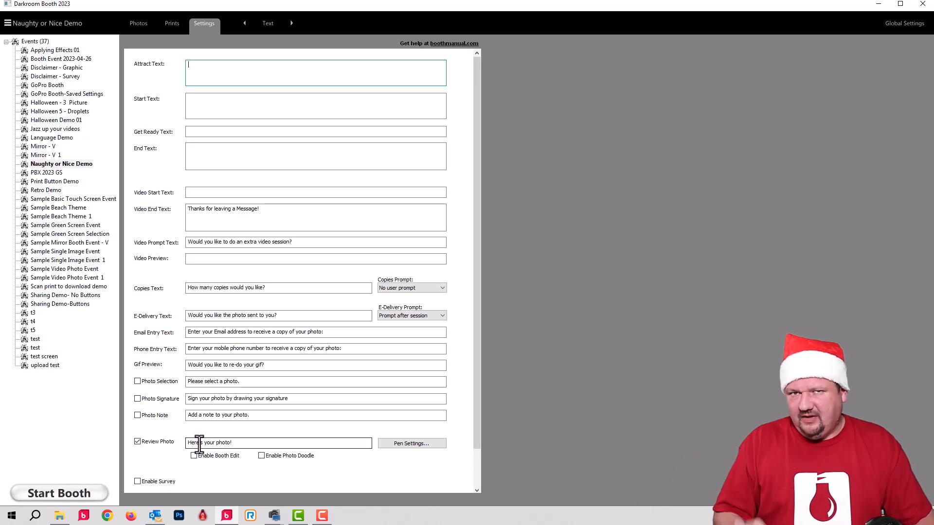
Start booth mode, run a test photo session, and accept the photo at the review screen.
{"action": "left_click", "coordinate": [61, 494]}
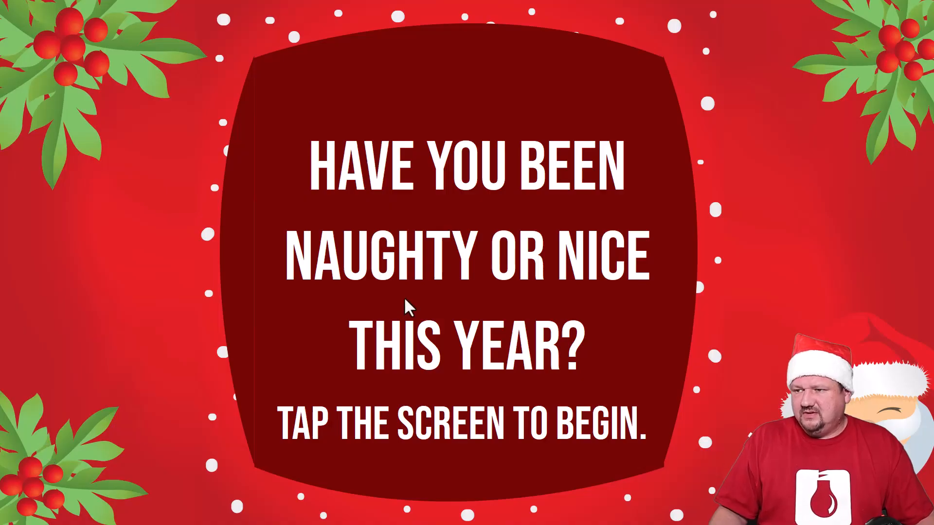
{"action": "left_click", "coordinate": [404, 299]}
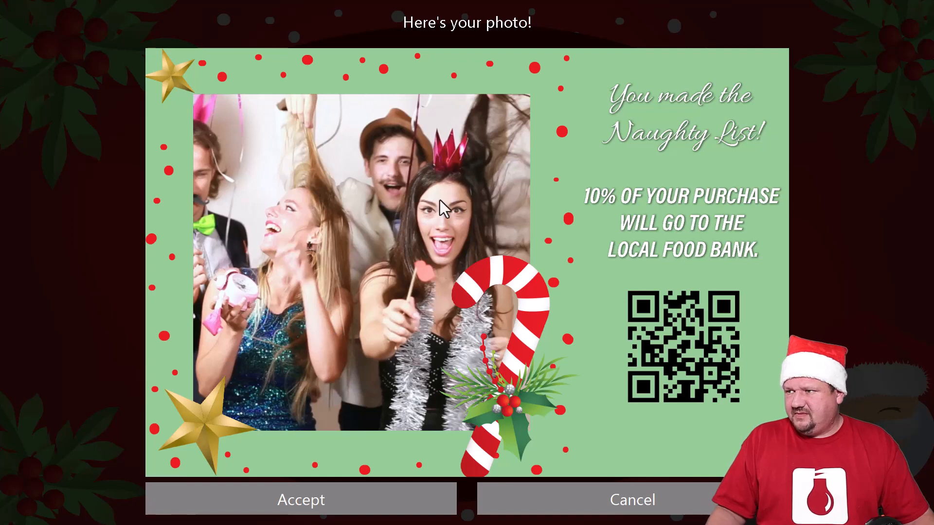
{"action": "left_click", "coordinate": [329, 501]}
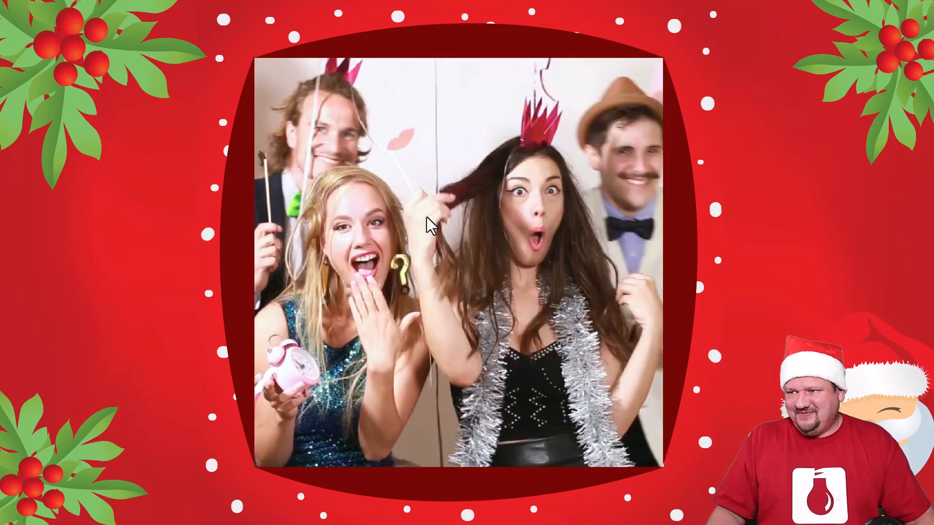
Run two more test photo sessions to check the border cycling, cancelling each photo at the review screen.
{"action": "left_click", "coordinate": [411, 357]}
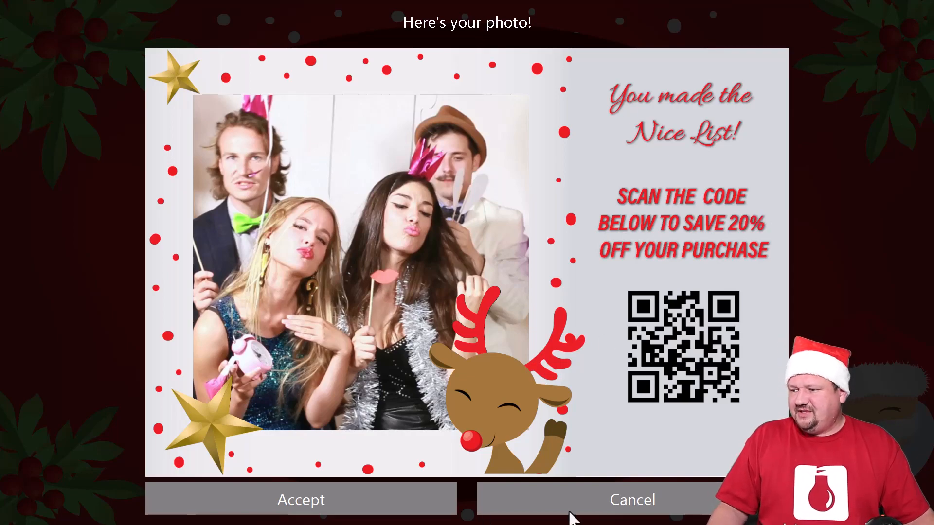
{"action": "left_click", "coordinate": [619, 505]}
{"action": "left_click", "coordinate": [434, 404]}
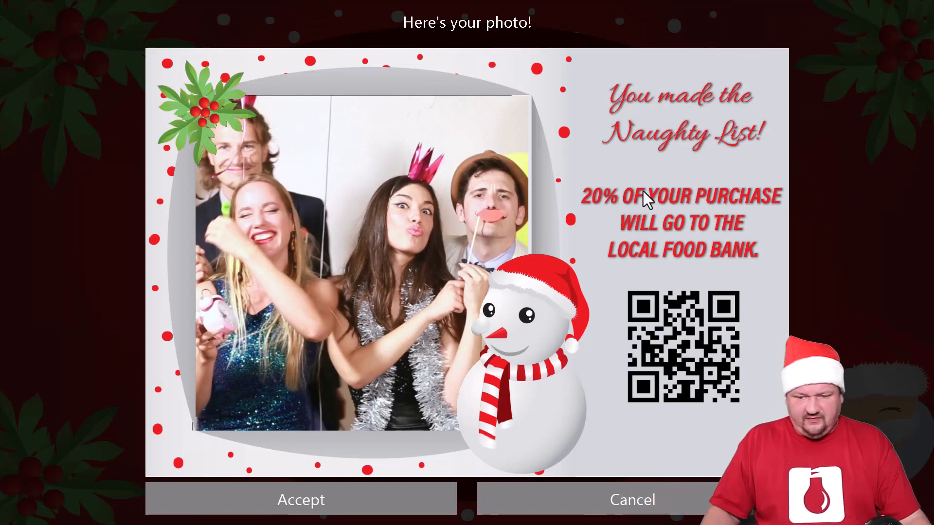
{"action": "left_click", "coordinate": [630, 501]}
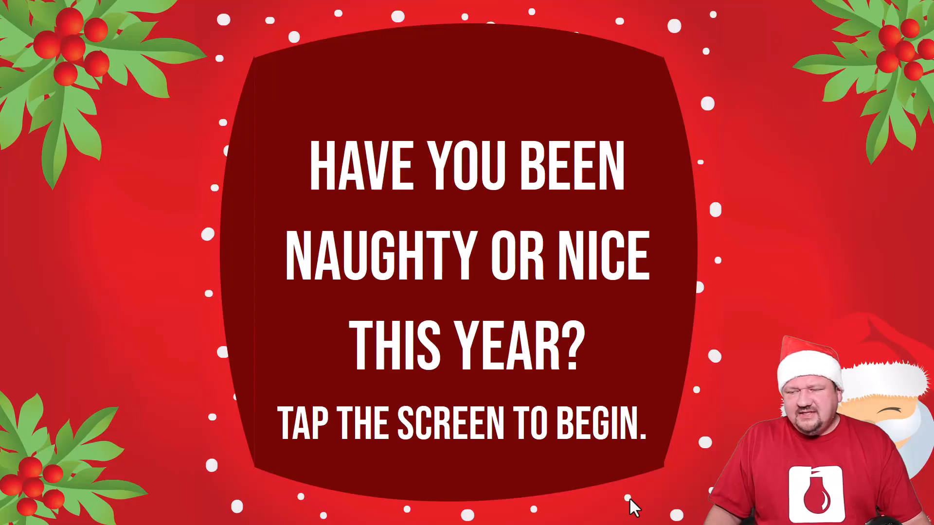